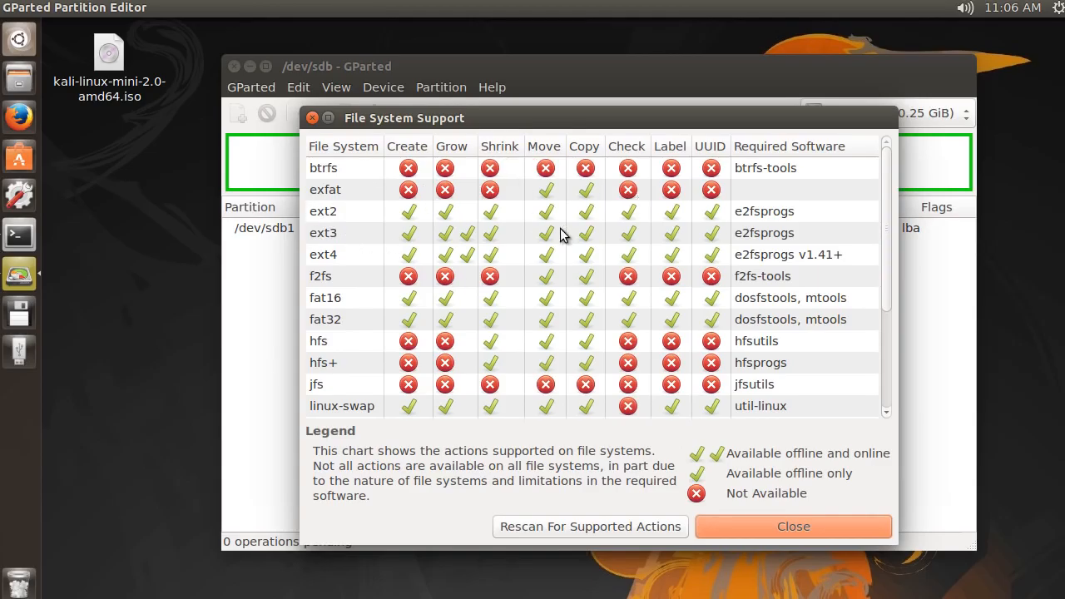
Review the supported actions for each file system in the File System Support chart, and close it.
{"action": "scroll", "coordinate": [572, 310], "scroll_direction": "down", "scroll_amount": 3}
{"action": "scroll", "coordinate": [422, 314], "scroll_direction": "up", "scroll_amount": 2}
{"action": "scroll", "coordinate": [422, 314], "scroll_direction": "up", "scroll_amount": 2}
{"action": "scroll", "coordinate": [687, 252], "scroll_direction": "down", "scroll_amount": 2}
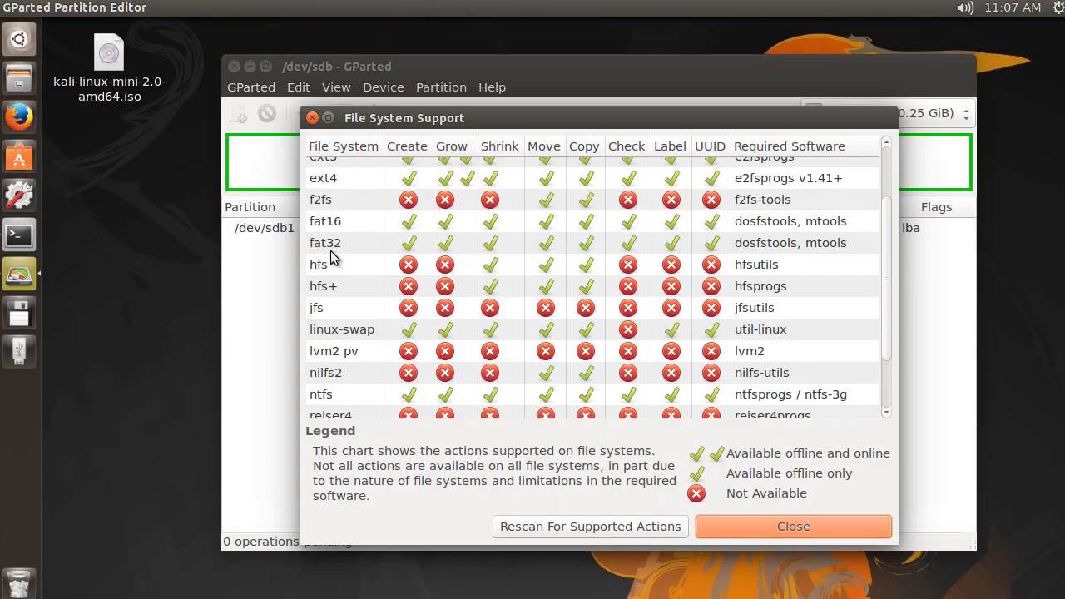
{"action": "scroll", "coordinate": [337, 252], "scroll_direction": "down", "scroll_amount": 1}
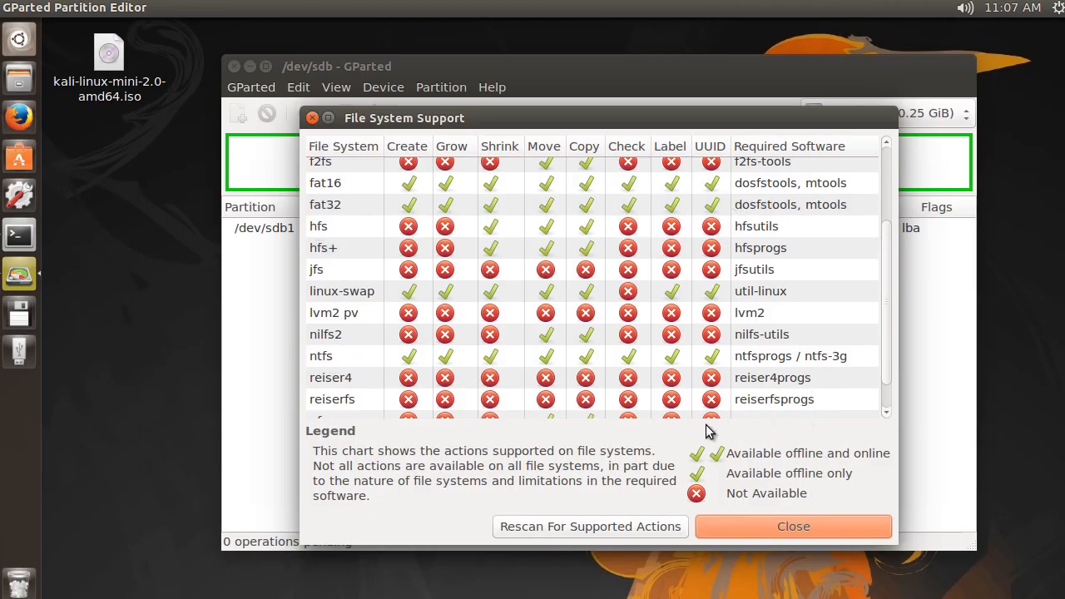
{"action": "left_click", "coordinate": [798, 527]}
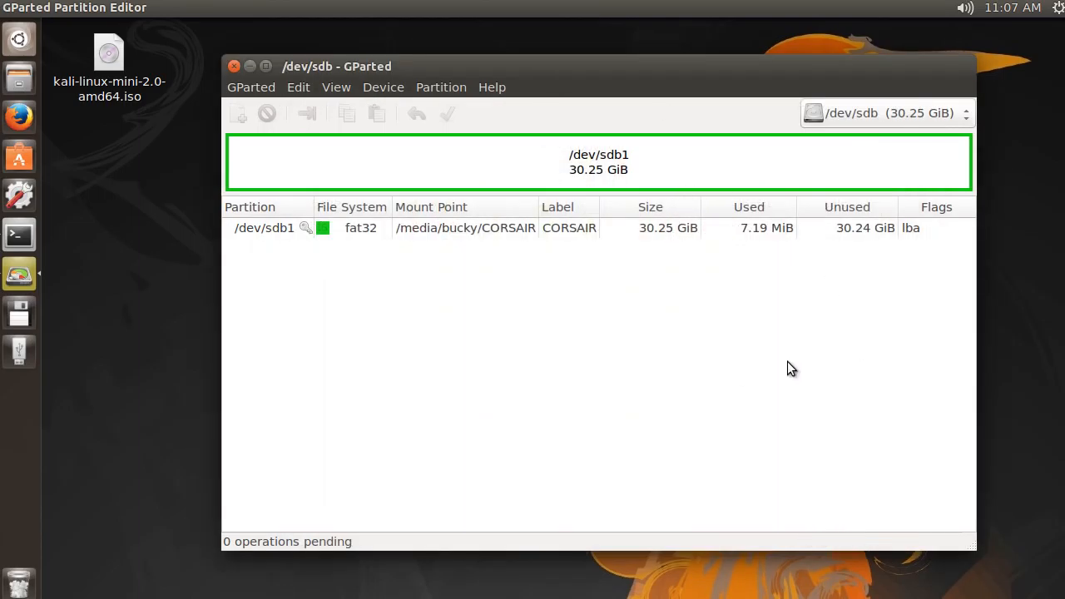
Show the device information for /dev/sdb to read its details, and hide it again.
{"action": "left_click", "coordinate": [338, 88]}
{"action": "left_click", "coordinate": [365, 110]}
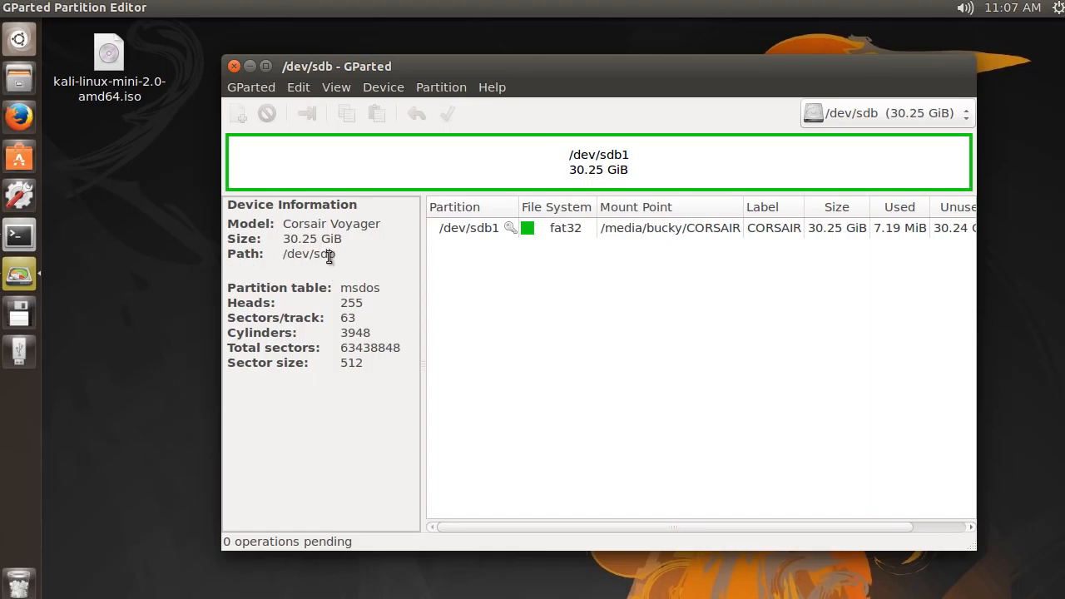
{"action": "left_click", "coordinate": [336, 89]}
{"action": "mouse_move", "coordinate": [361, 95]}
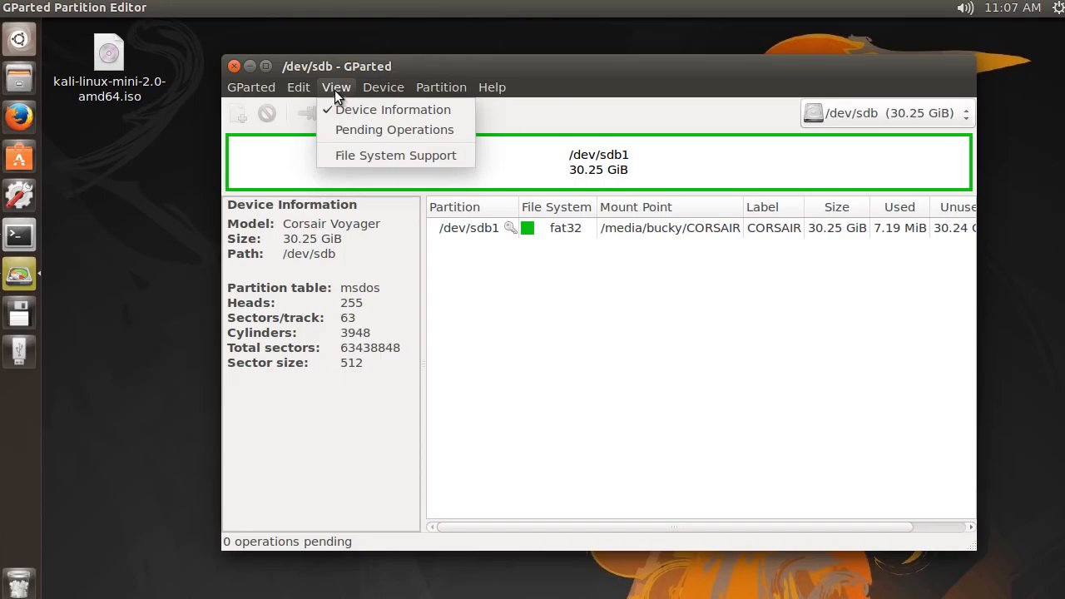
{"action": "left_click", "coordinate": [346, 105]}
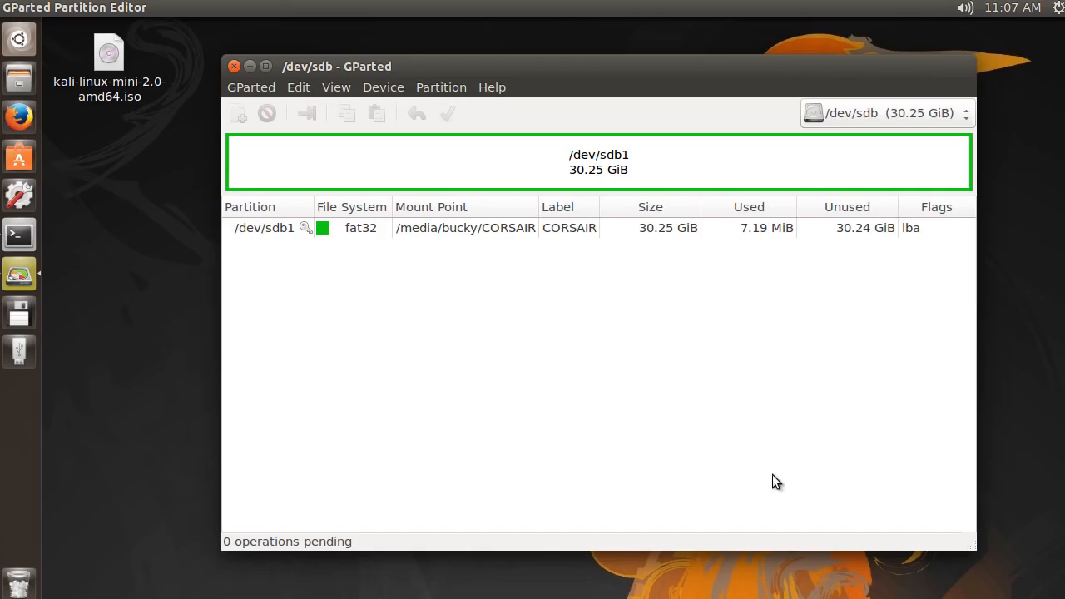
Examine the file system and size in the information about partition /dev/sdb1, and close it.
{"action": "left_click", "coordinate": [540, 162]}
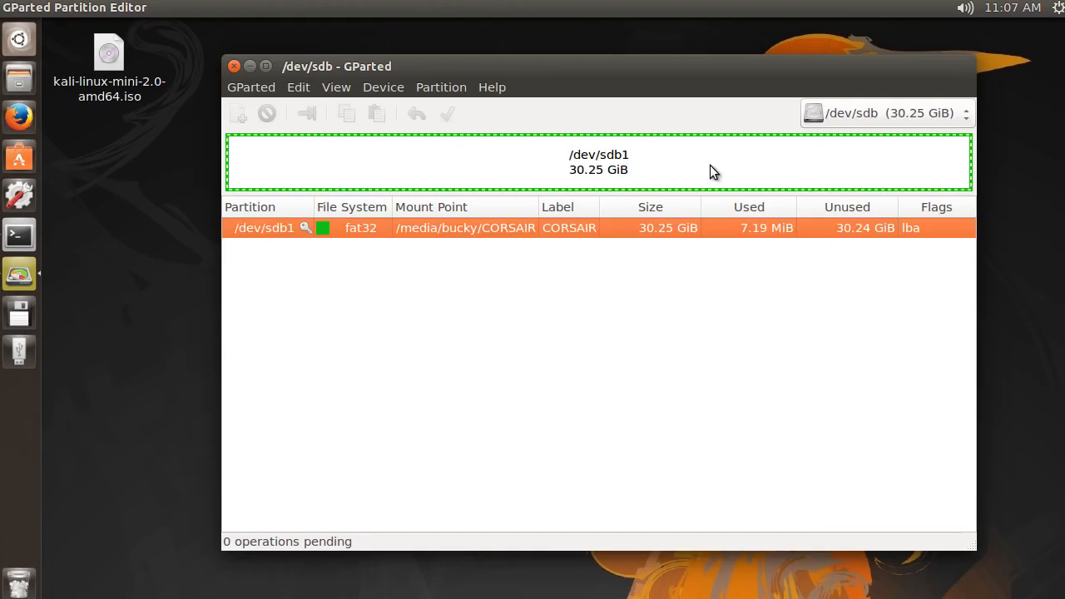
{"action": "left_click", "coordinate": [444, 86]}
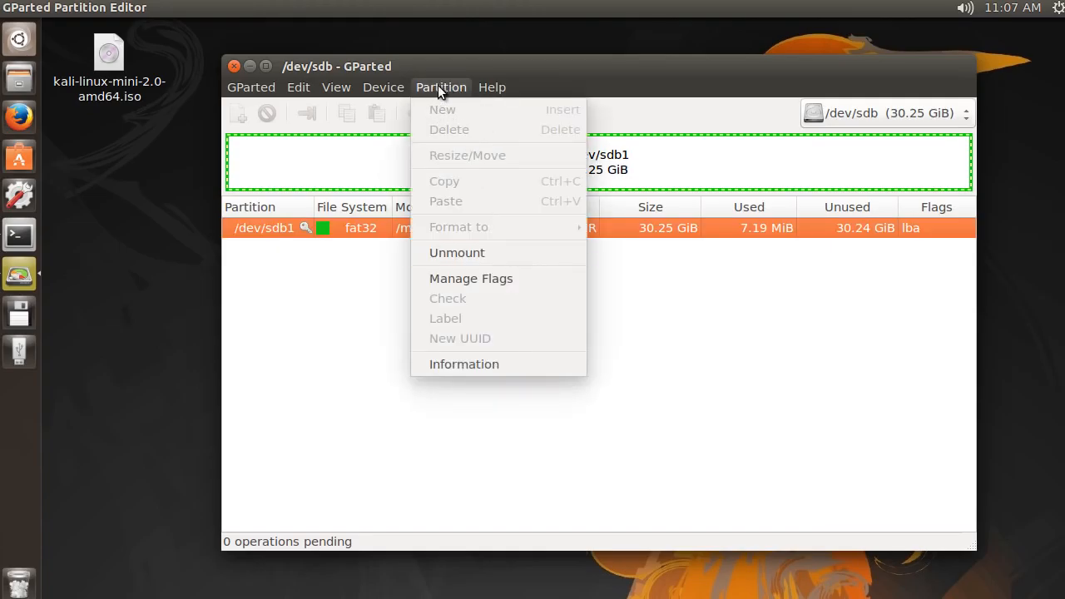
{"action": "left_click", "coordinate": [489, 366]}
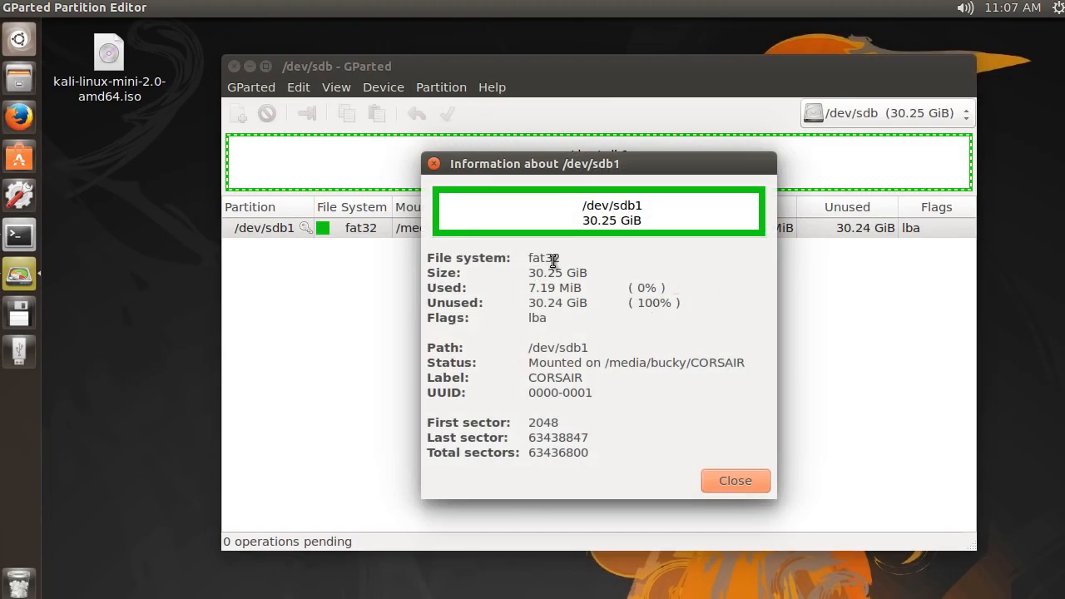
{"action": "left_click_drag", "start_coordinate": [563, 258], "coordinate": [527, 258]}
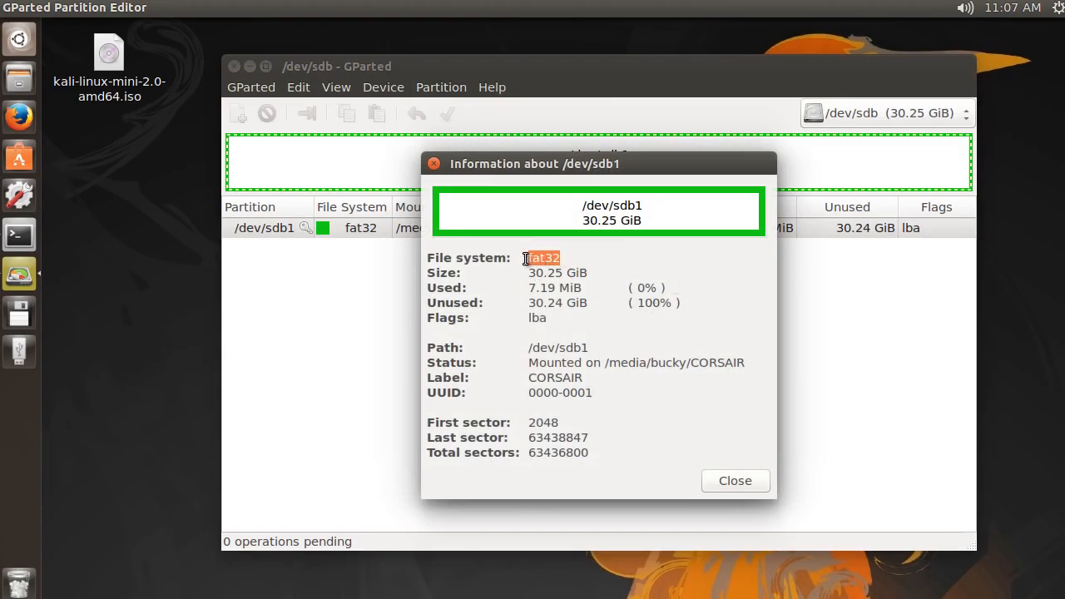
{"action": "left_click", "coordinate": [552, 257]}
{"action": "left_click_drag", "start_coordinate": [588, 273], "coordinate": [528, 273]}
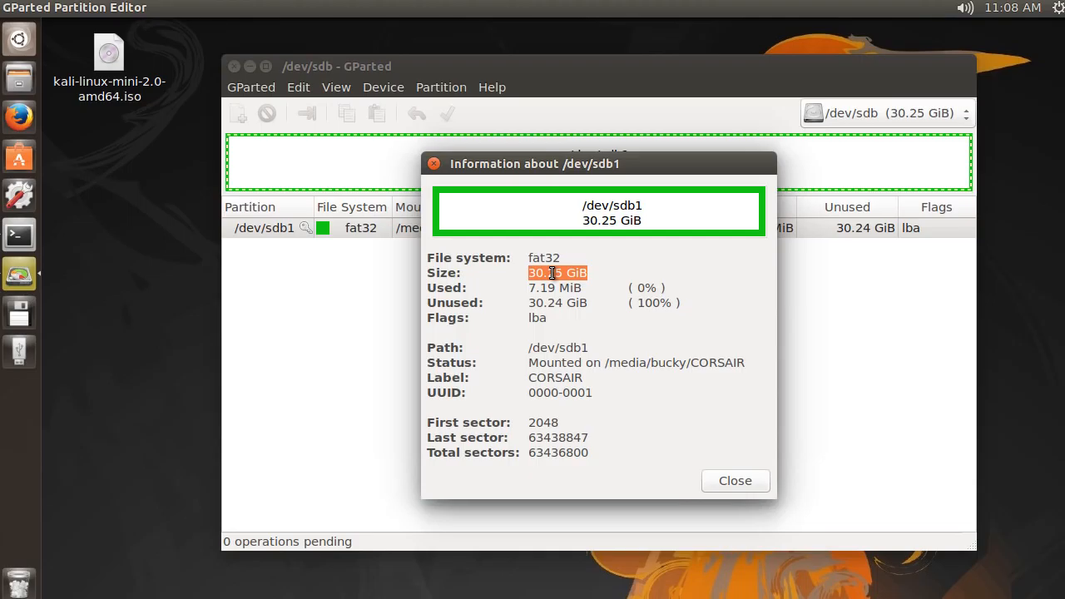
{"action": "left_click", "coordinate": [558, 288]}
{"action": "left_click", "coordinate": [736, 480]}
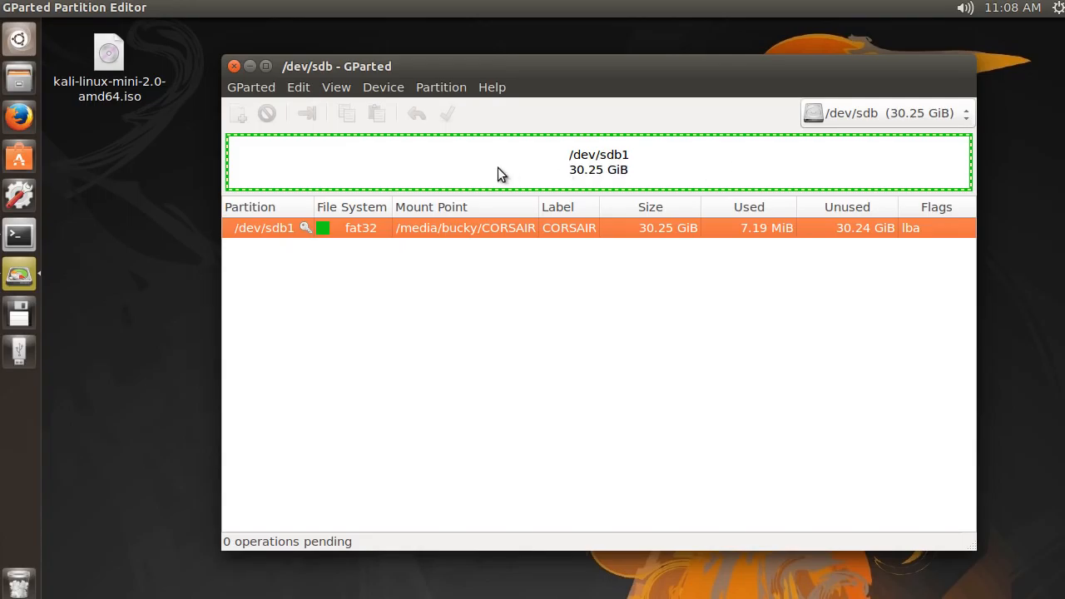
Unmount the /dev/sdb1 partition.
{"action": "left_click", "coordinate": [441, 87]}
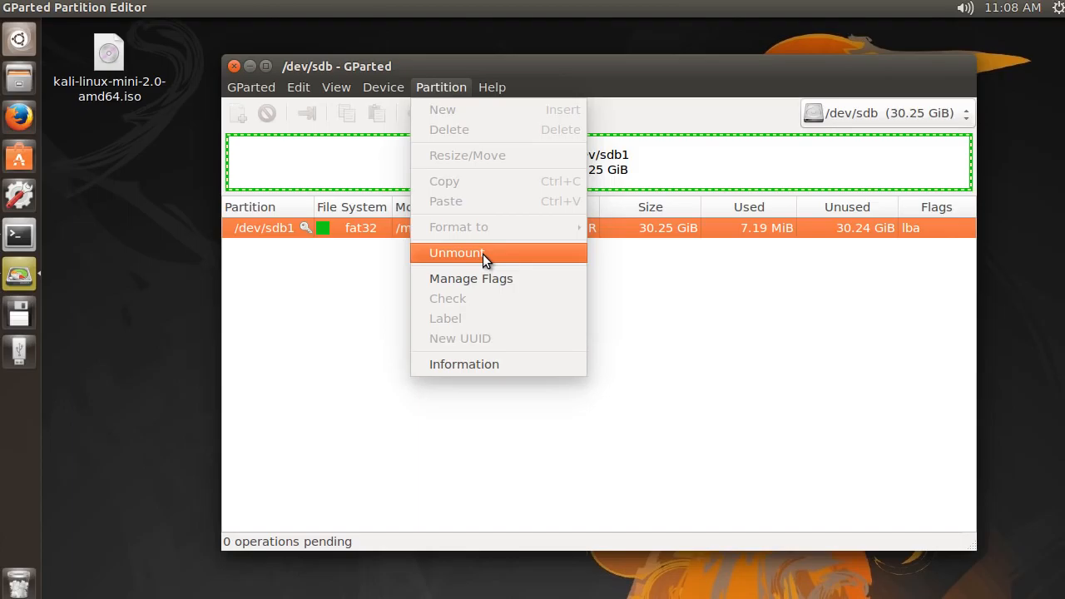
{"action": "left_click", "coordinate": [644, 156]}
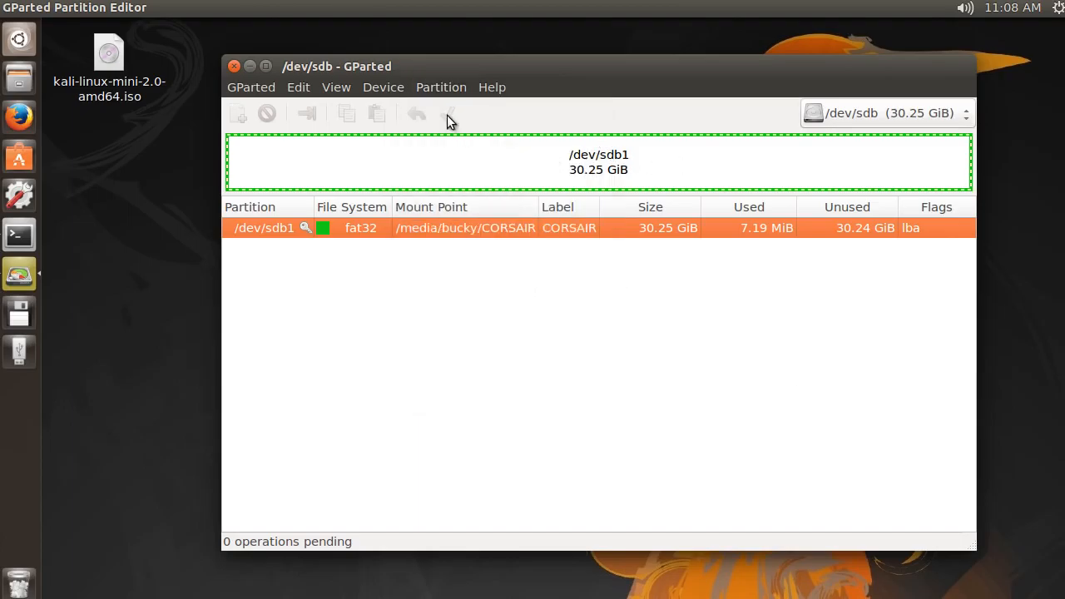
{"action": "left_click", "coordinate": [432, 83]}
{"action": "left_click", "coordinate": [460, 250]}
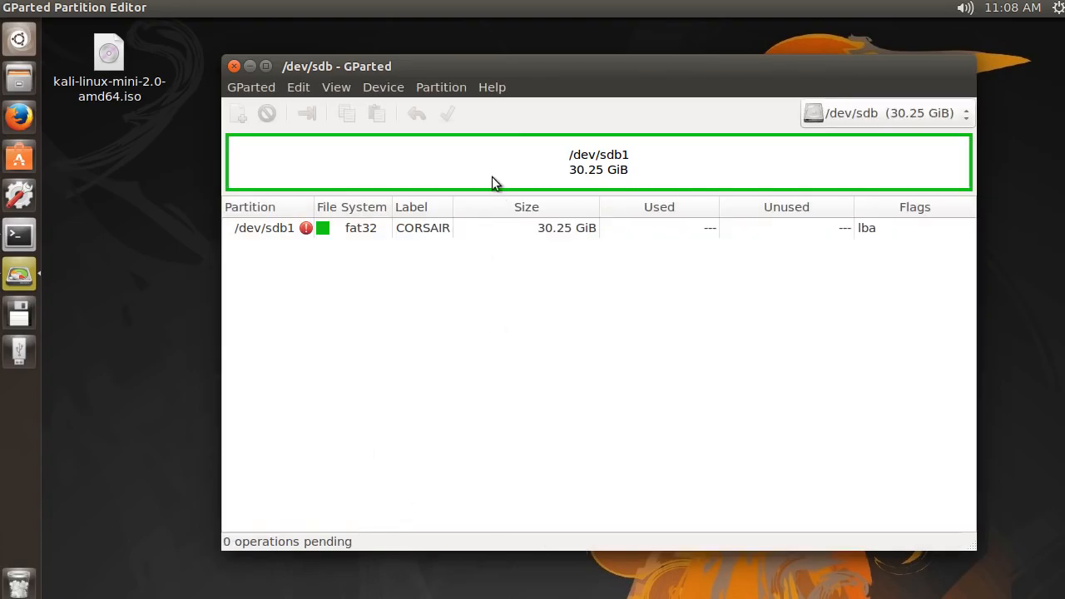
Delete the /dev/sdb1 partition and apply the pending operation to the device.
{"action": "left_click", "coordinate": [366, 233]}
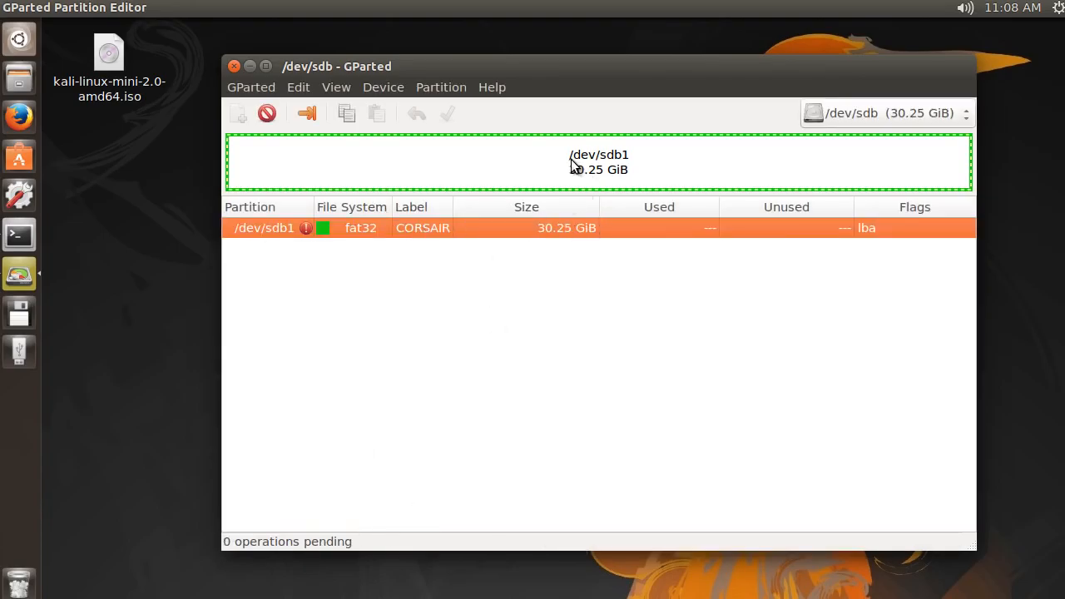
{"action": "left_click", "coordinate": [441, 87]}
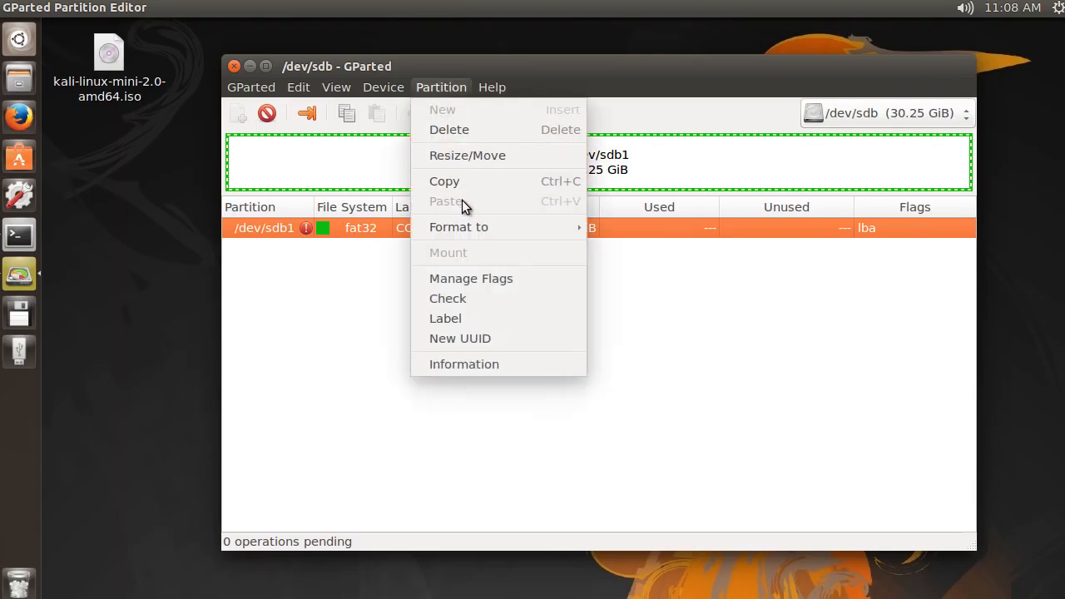
{"action": "left_click", "coordinate": [467, 130]}
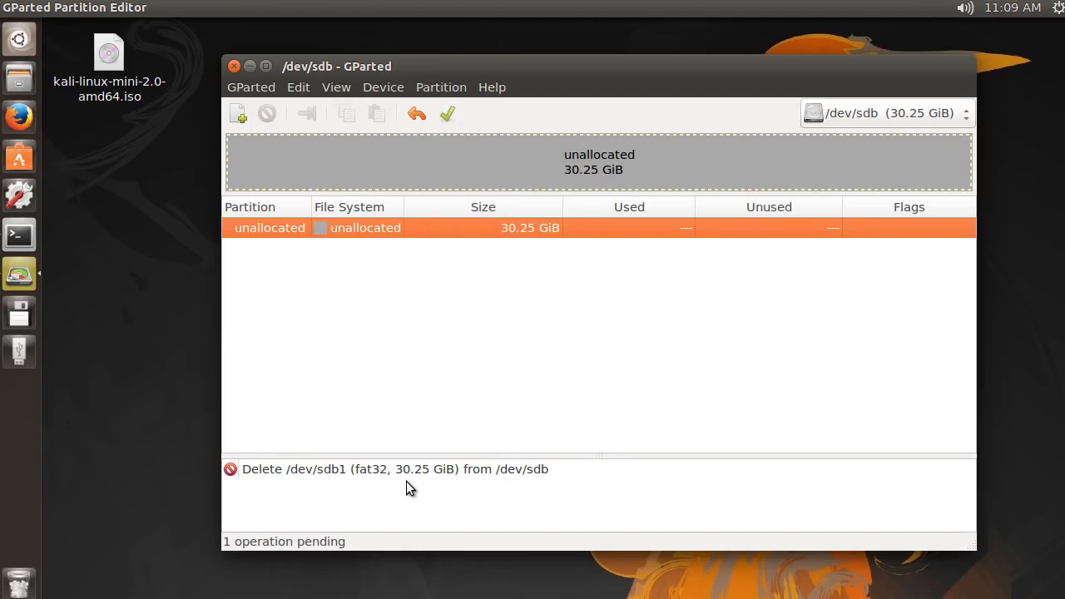
{"action": "left_click", "coordinate": [448, 118]}
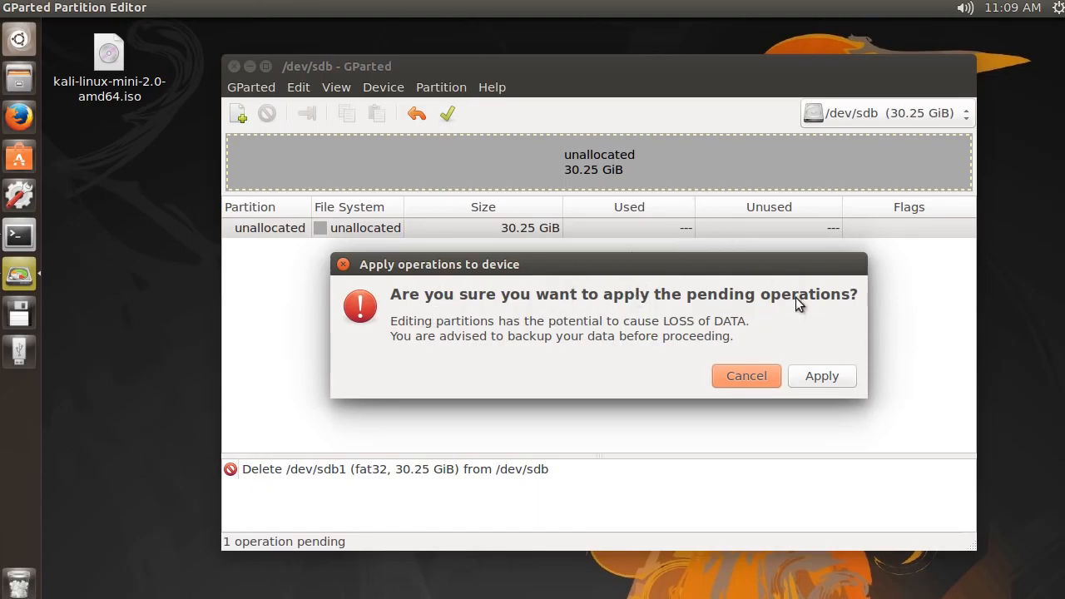
{"action": "left_click", "coordinate": [829, 377]}
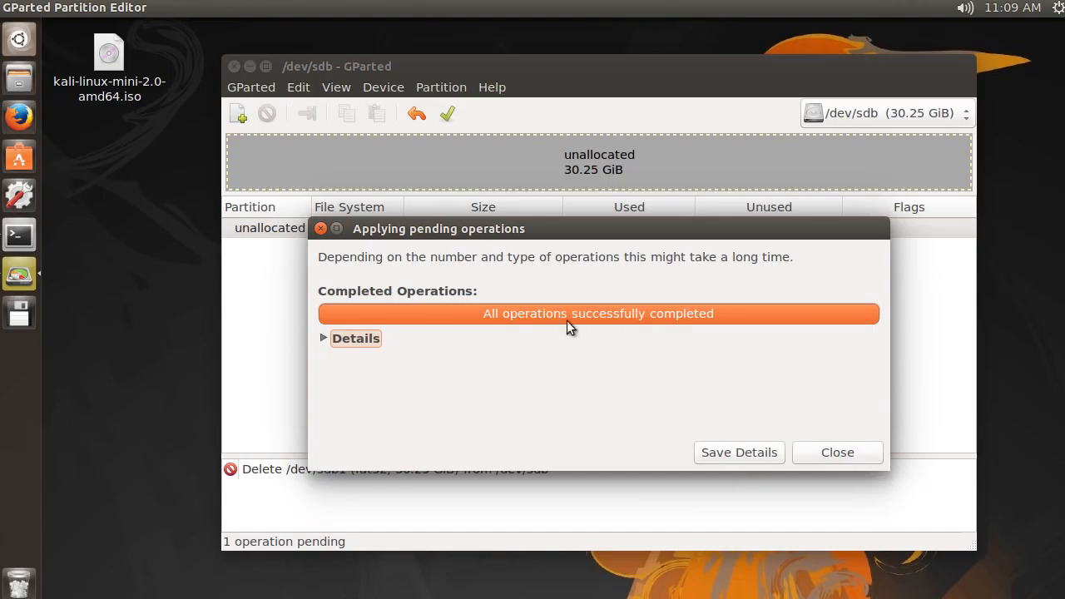
{"action": "left_click", "coordinate": [840, 453]}
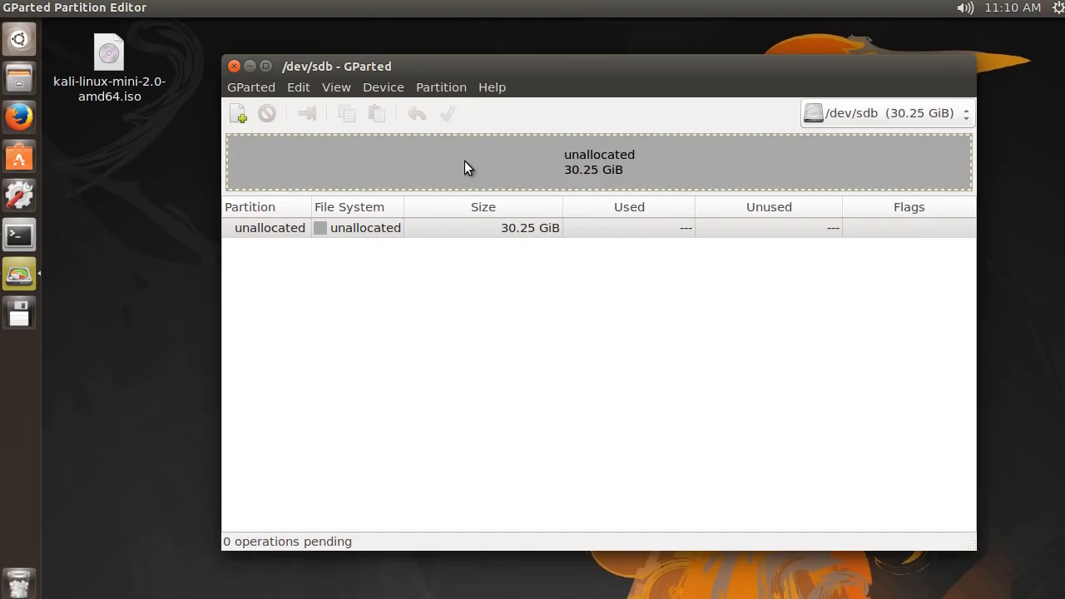
Create a new msdos partition table on /dev/sdb.
{"action": "left_click", "coordinate": [389, 91]}
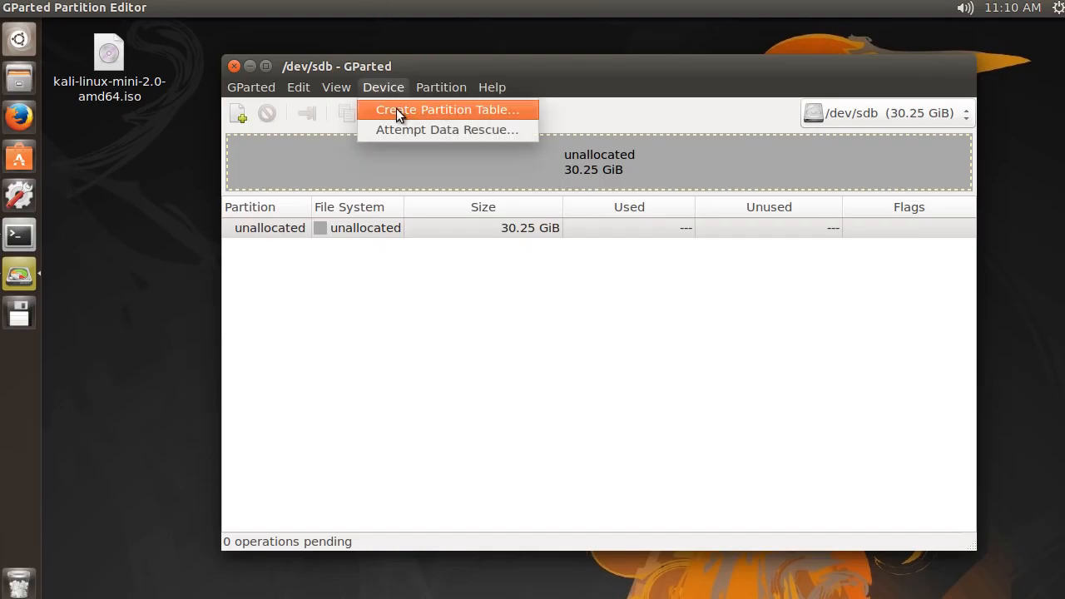
{"action": "left_click", "coordinate": [398, 110]}
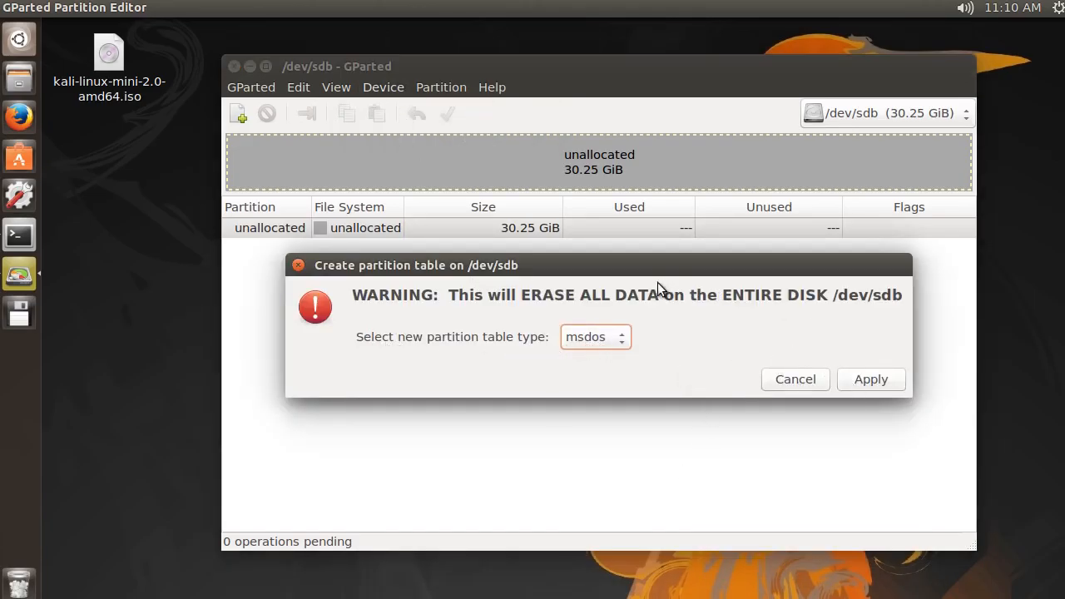
{"action": "left_click", "coordinate": [866, 379]}
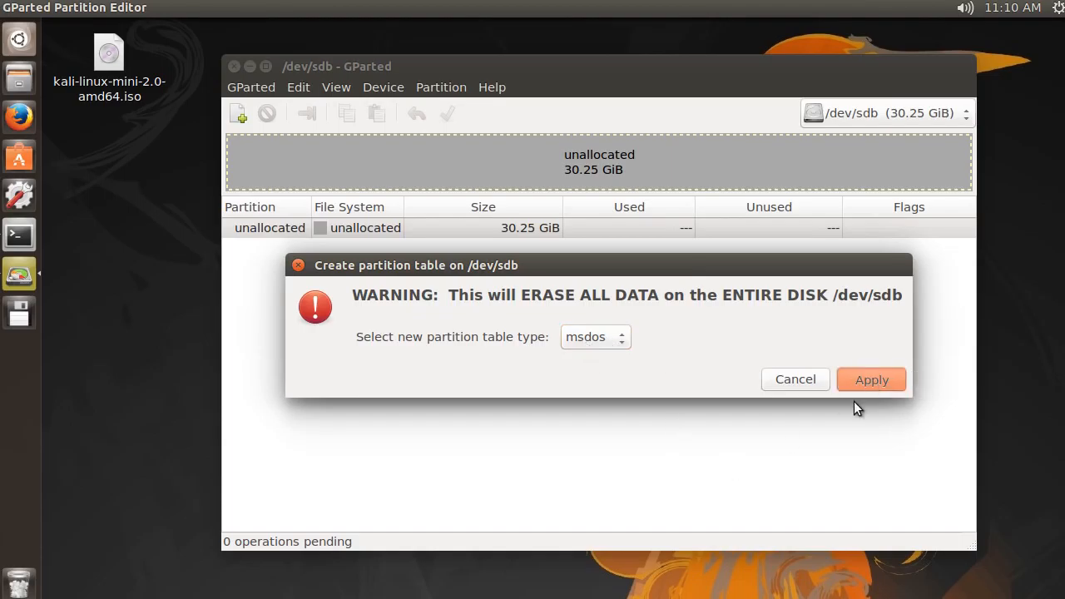
{"action": "left_click", "coordinate": [872, 381]}
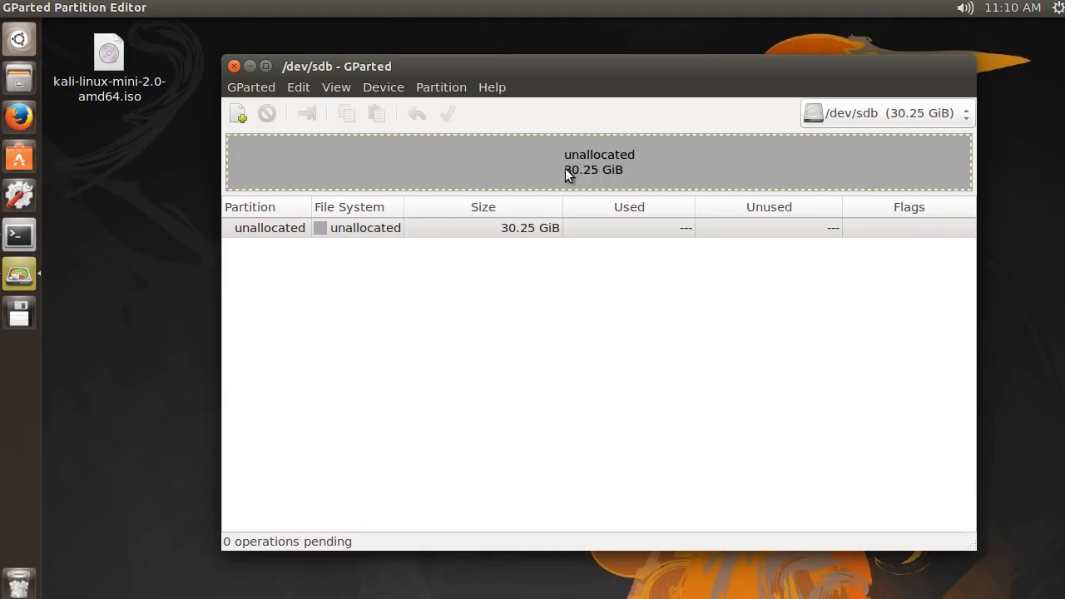
Start a new partition in the unallocated space and set its new size to 8192 MiB.
{"action": "left_click", "coordinate": [439, 87]}
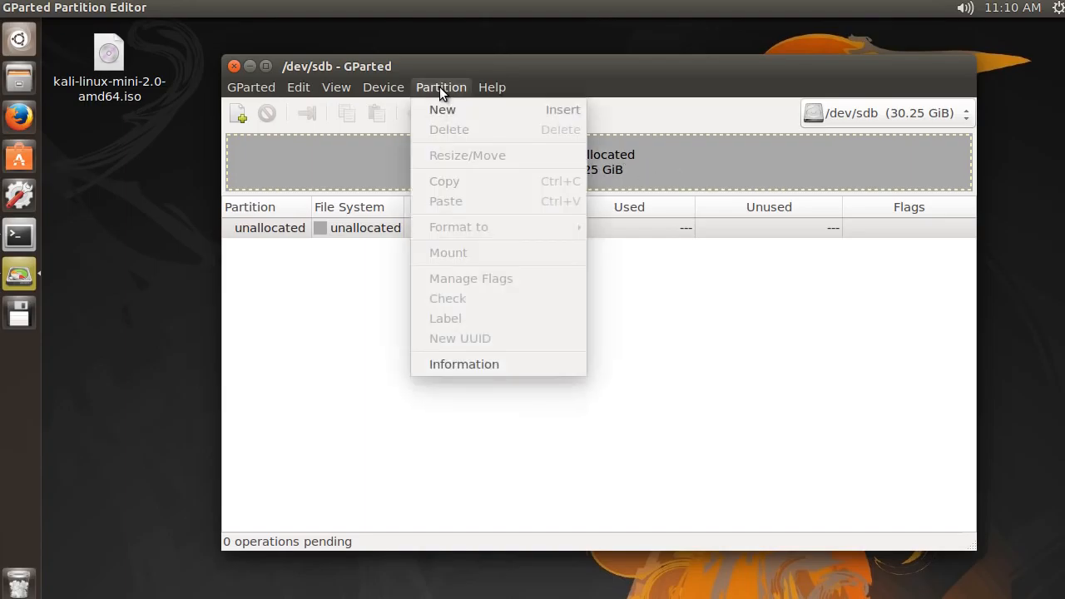
{"action": "left_click", "coordinate": [251, 123]}
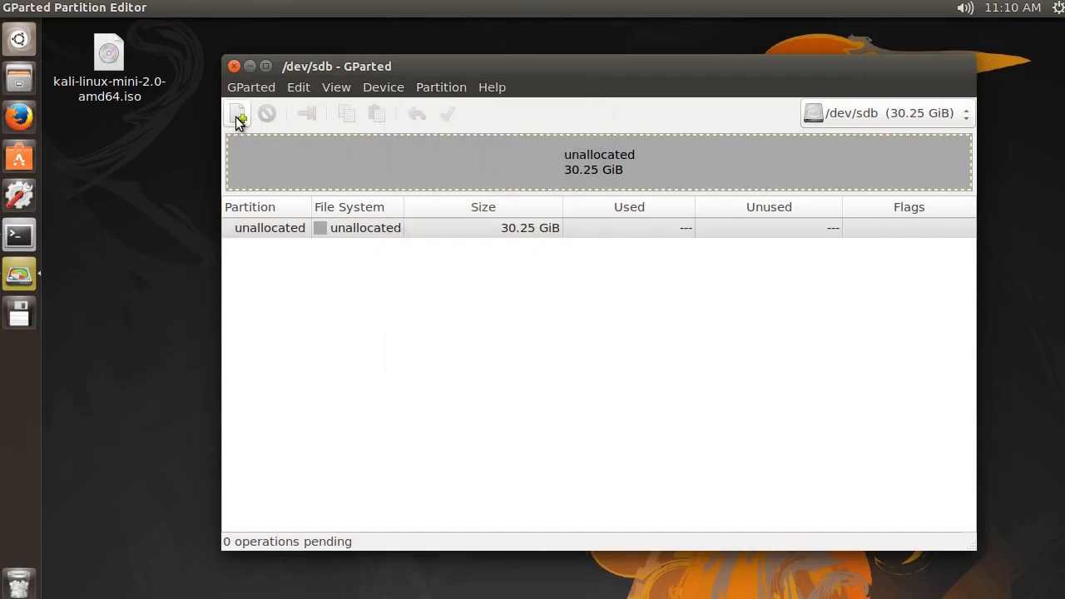
{"action": "left_click", "coordinate": [237, 118]}
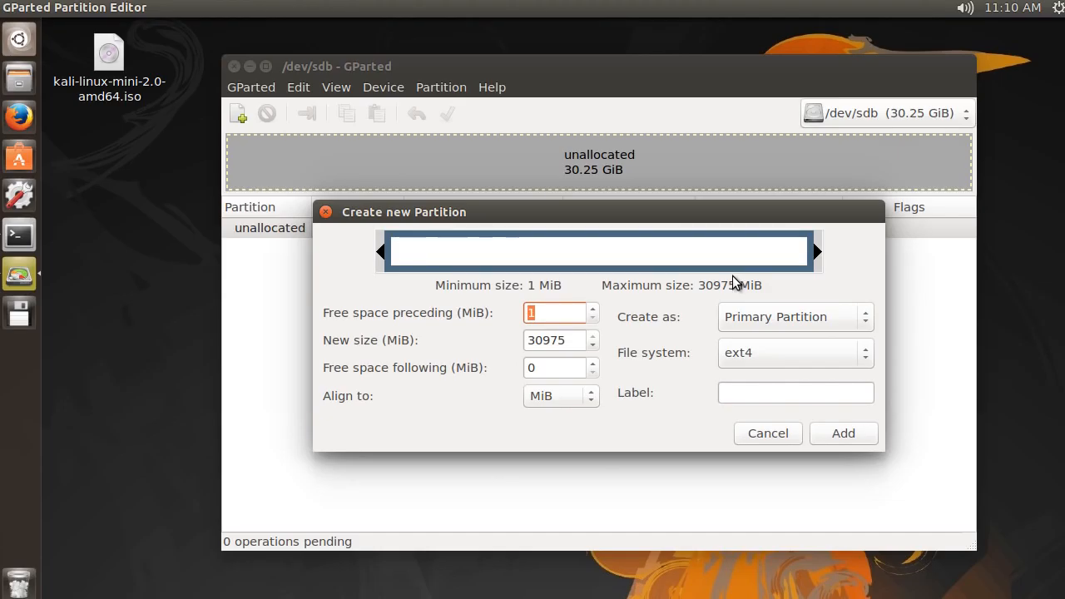
{"action": "left_click", "coordinate": [549, 342]}
{"action": "left_click_drag", "start_coordinate": [568, 344], "coordinate": [491, 341]}
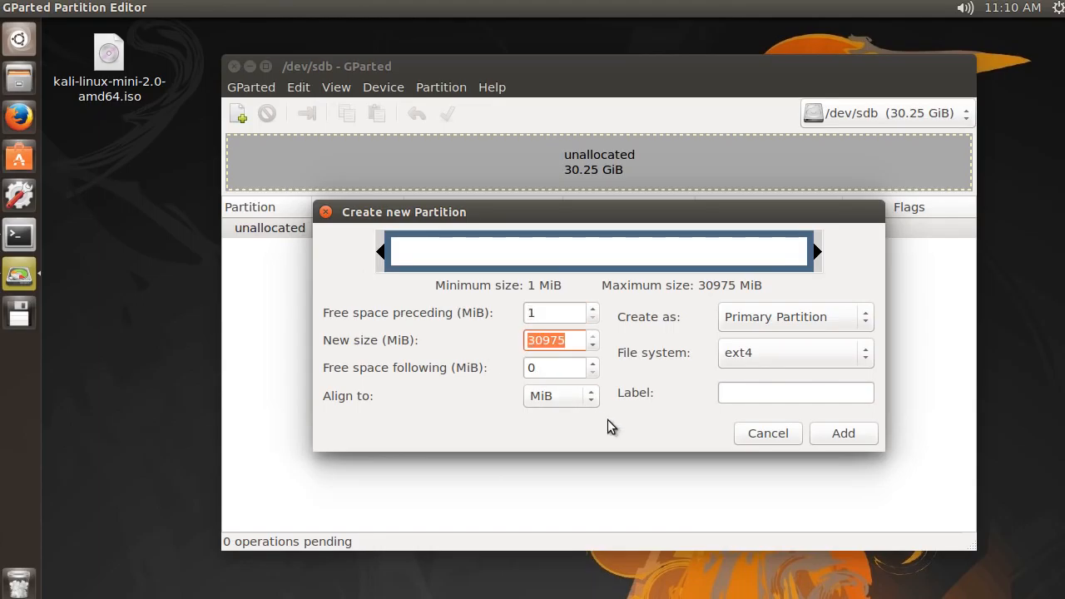
{"action": "type", "text": "8192"}
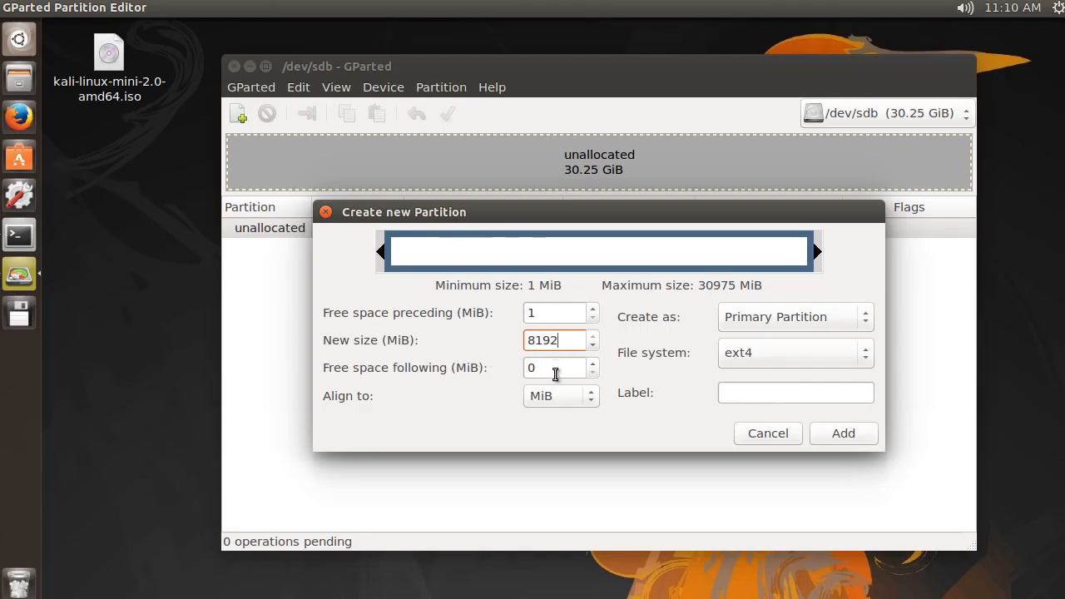
{"action": "left_click", "coordinate": [547, 367]}
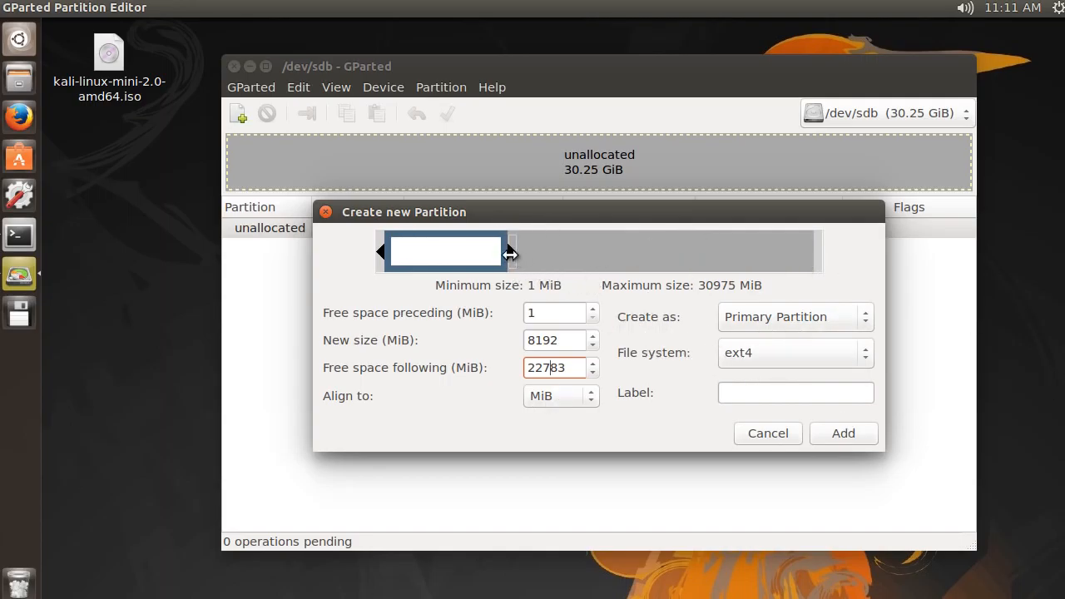
Try enlarging the new partition graphically to about 9479 MiB, and reset its size to 8192 MiB.
{"action": "mouse_move", "coordinate": [511, 250]}
{"action": "left_mouse_down"}
{"action": "mouse_move", "coordinate": [602, 250]}
{"action": "mouse_move", "coordinate": [507, 251]}
{"action": "mouse_move", "coordinate": [528, 251]}
{"action": "left_mouse_up"}
{"action": "left_click_drag", "start_coordinate": [566, 339], "coordinate": [471, 330]}
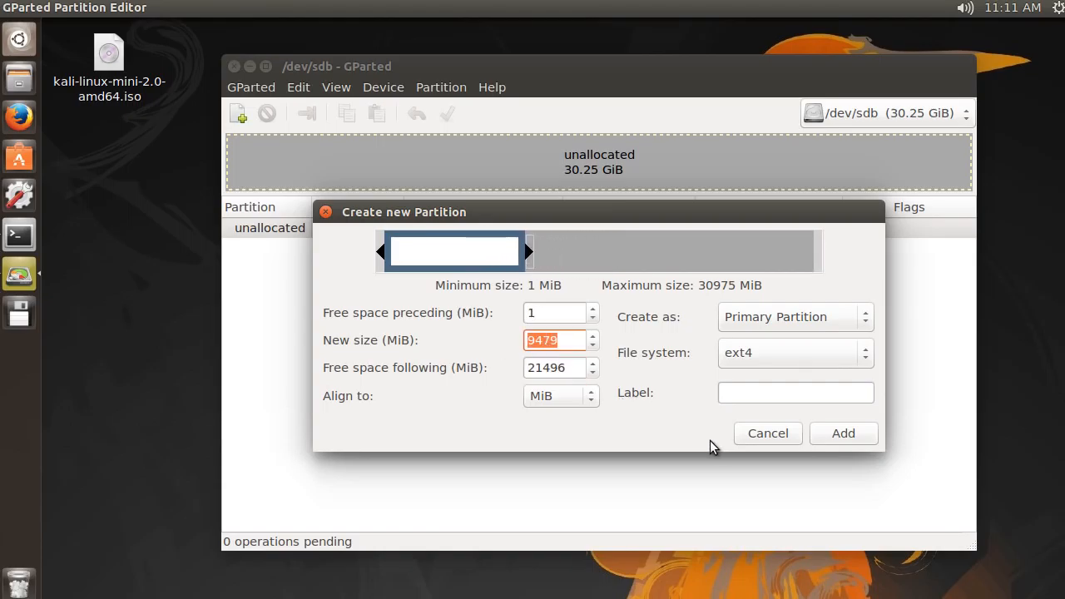
{"action": "type", "text": "8192"}
{"action": "left_click", "coordinate": [568, 374]}
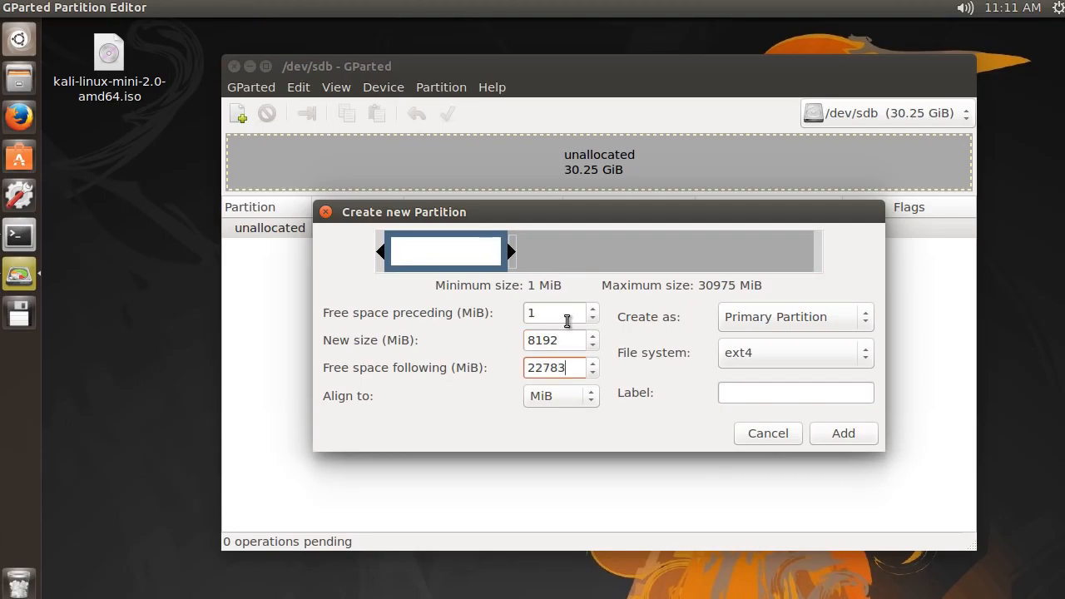
Choose MiB as the alignment for the new partition.
{"action": "left_click", "coordinate": [553, 397]}
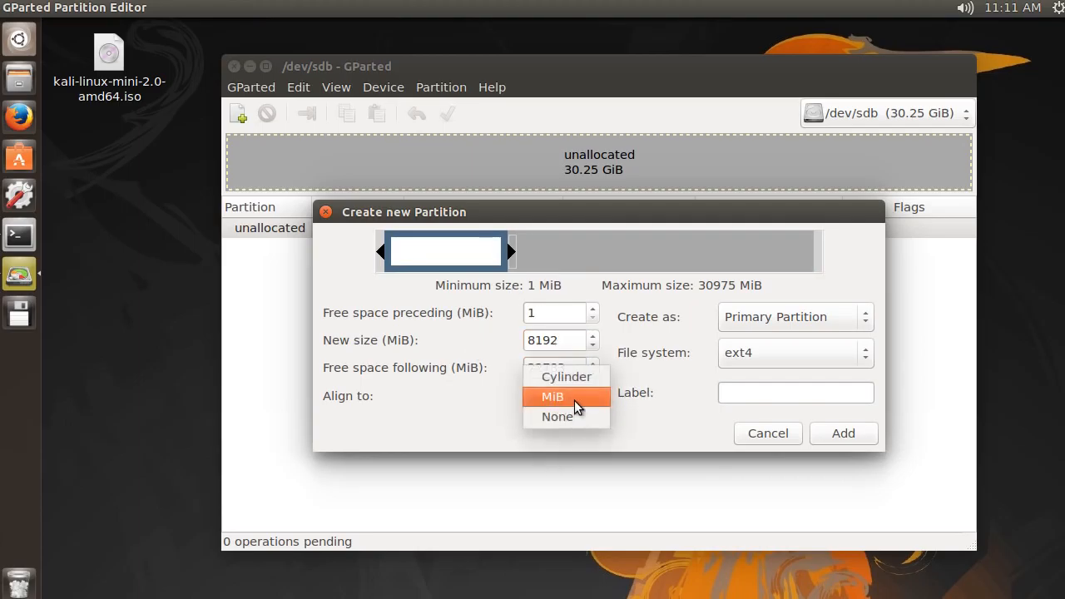
{"action": "left_click", "coordinate": [553, 398]}
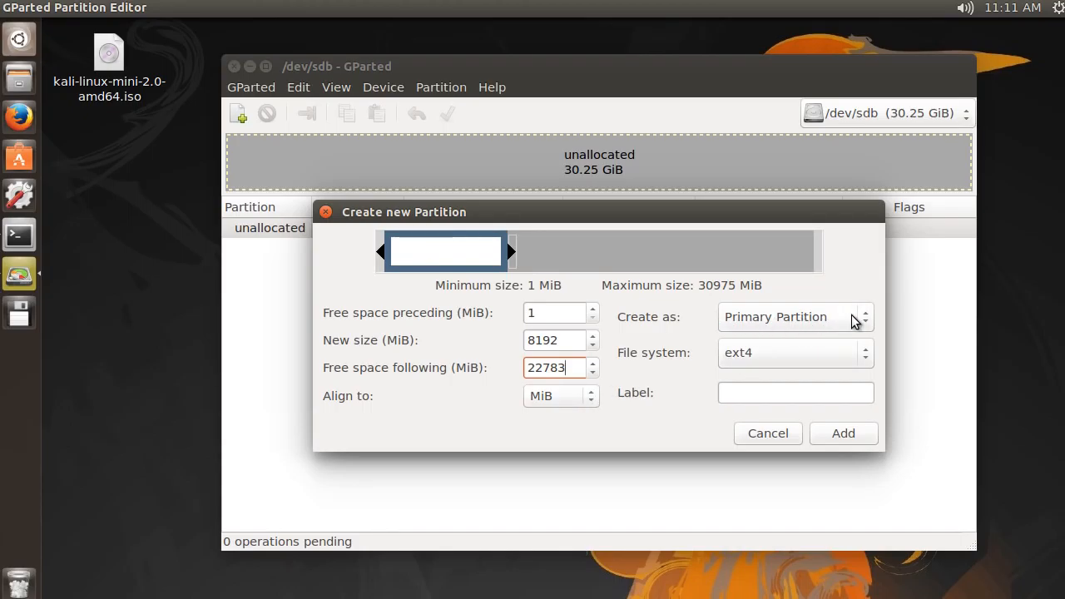
Choose ext4 as the file system for the new 8192 MiB primary partition.
{"action": "left_click", "coordinate": [813, 355]}
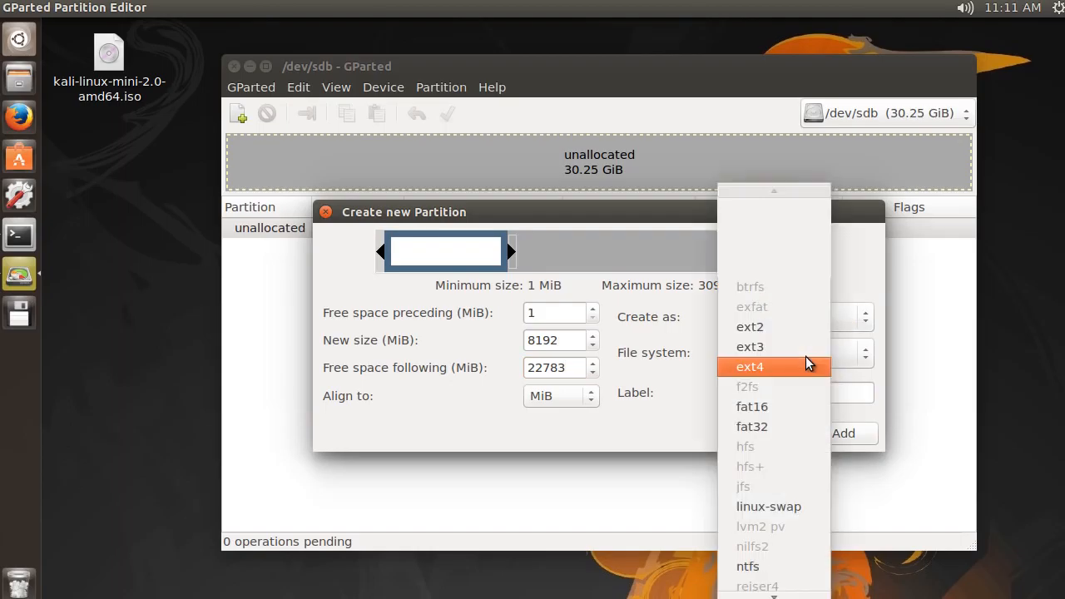
{"action": "left_click", "coordinate": [753, 368]}
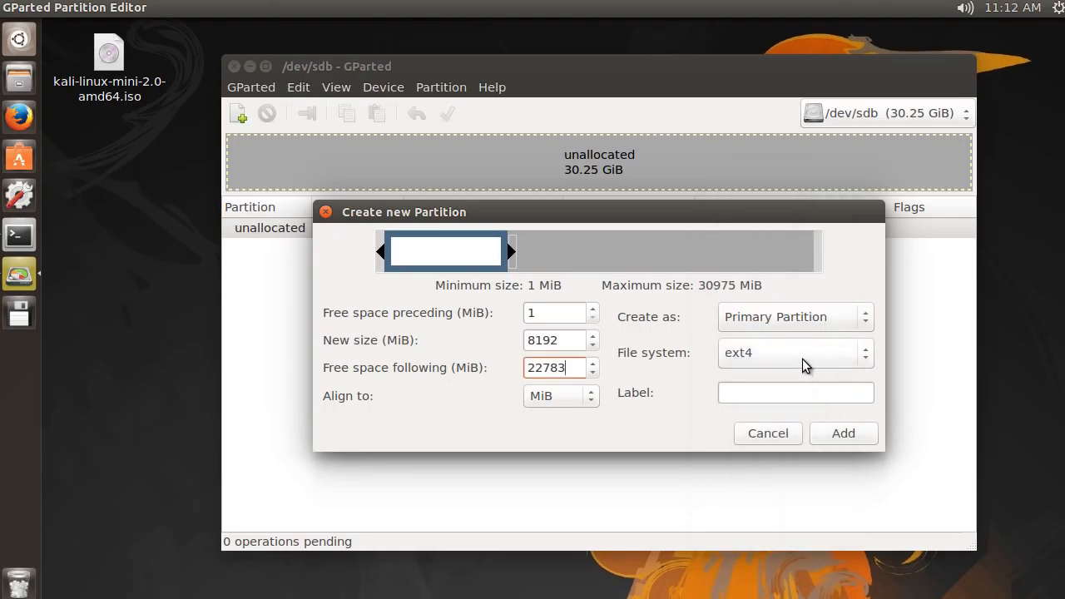
{"action": "left_click", "coordinate": [766, 350]}
{"action": "left_click", "coordinate": [787, 352]}
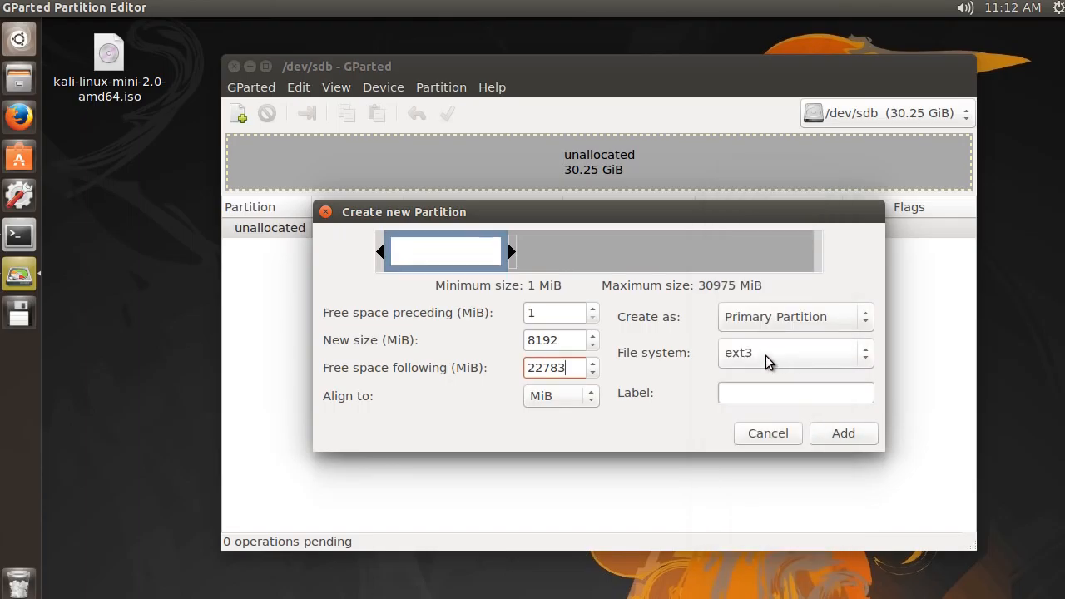
{"action": "left_click", "coordinate": [765, 355]}
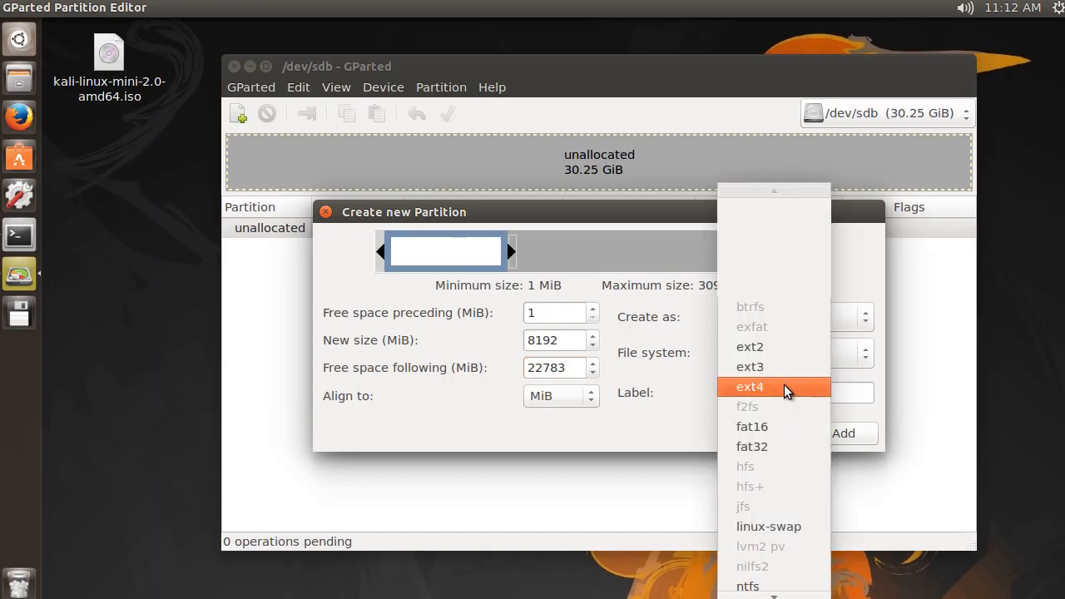
{"action": "left_click", "coordinate": [784, 385]}
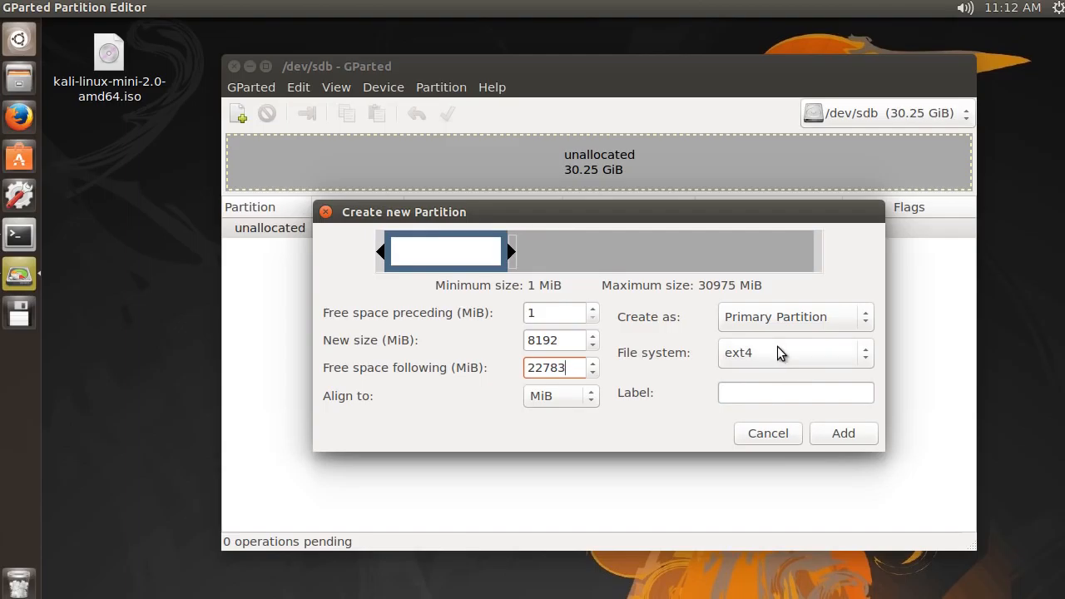
Label the new ext4 partition "Kali" and add it to the pending operations.
{"action": "left_click", "coordinate": [729, 392]}
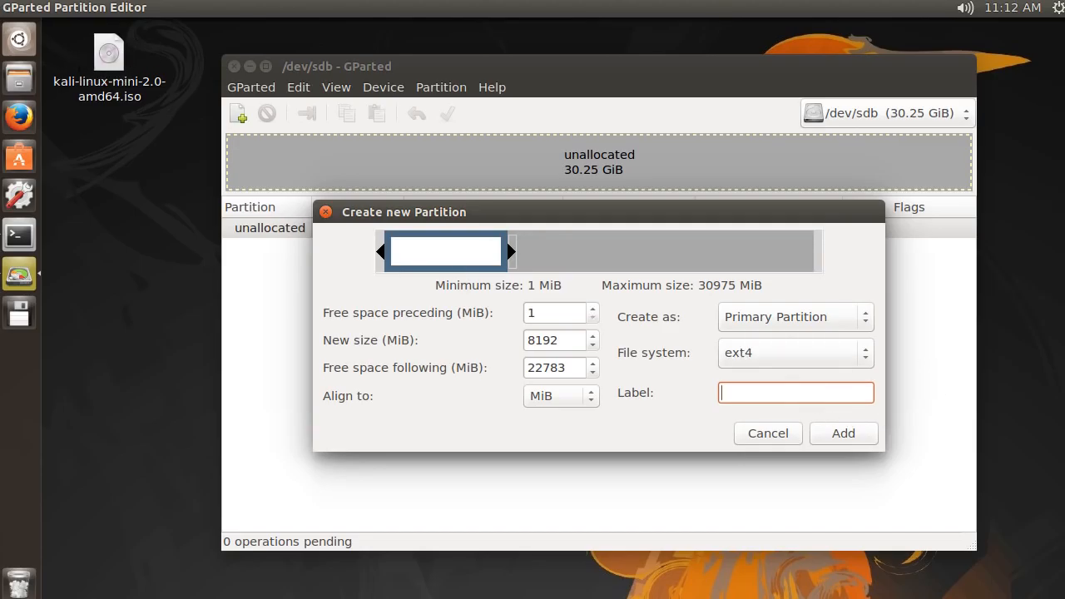
{"action": "type", "text": "Kali"}
{"action": "left_click", "coordinate": [844, 432]}
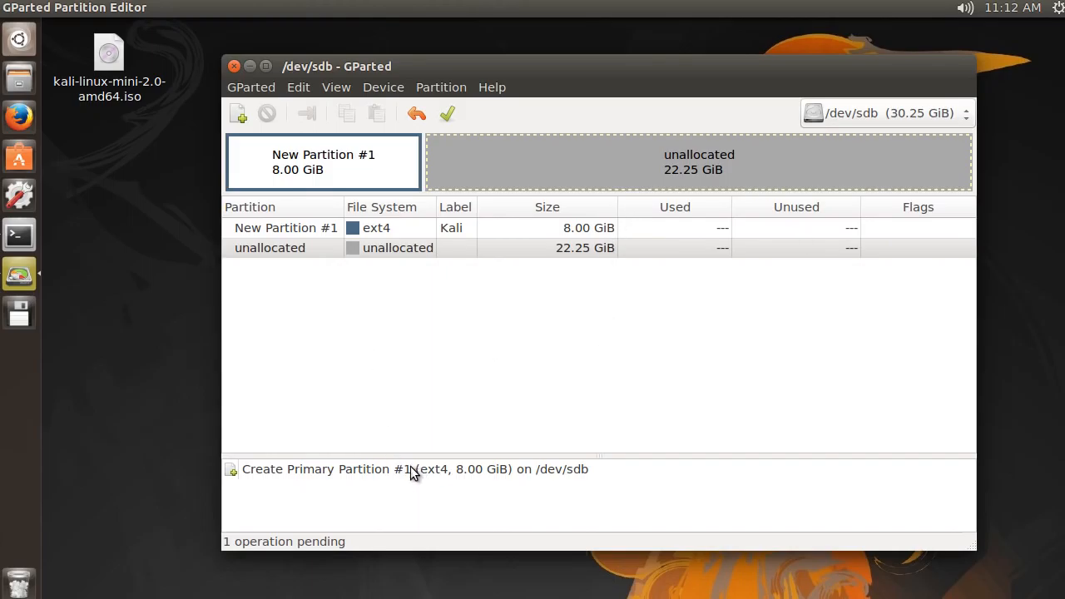
Apply the pending creation of the ext4 Kali partition on /dev/sdb and dismiss the progress dialog.
{"action": "left_click", "coordinate": [446, 115]}
{"action": "left_click", "coordinate": [821, 376]}
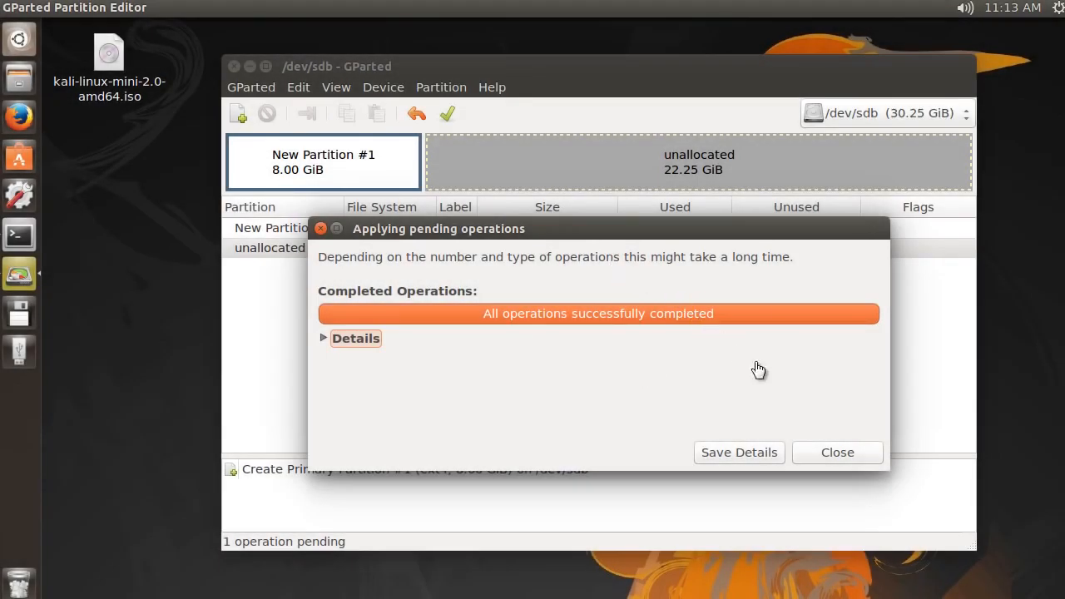
{"action": "left_click", "coordinate": [836, 452]}
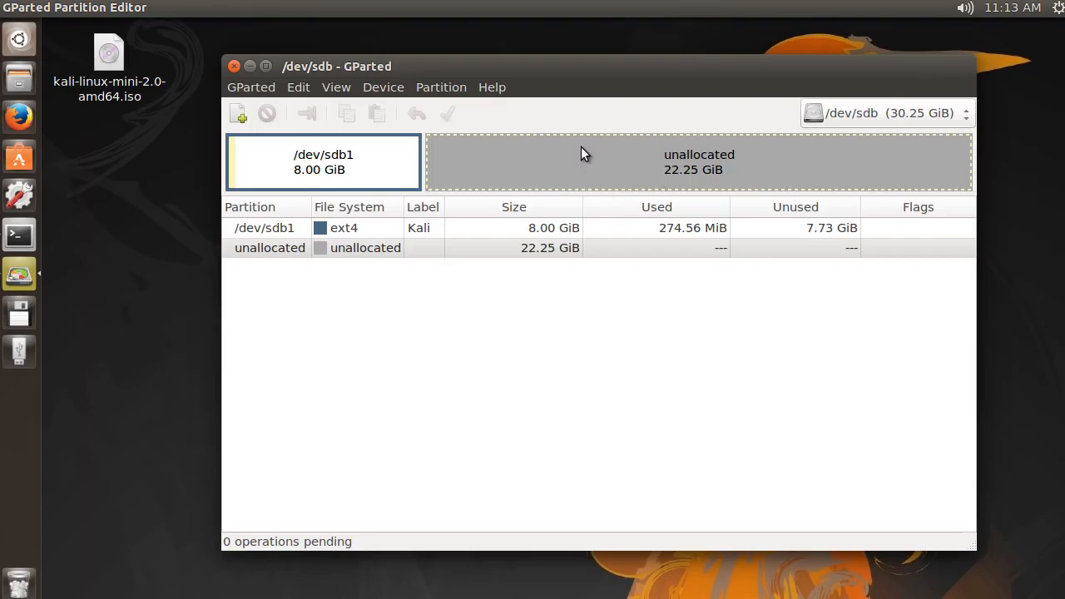
Start a second partition in the remaining unallocated space of /dev/sdb and set its size to 4096 MiB.
{"action": "left_click", "coordinate": [239, 115]}
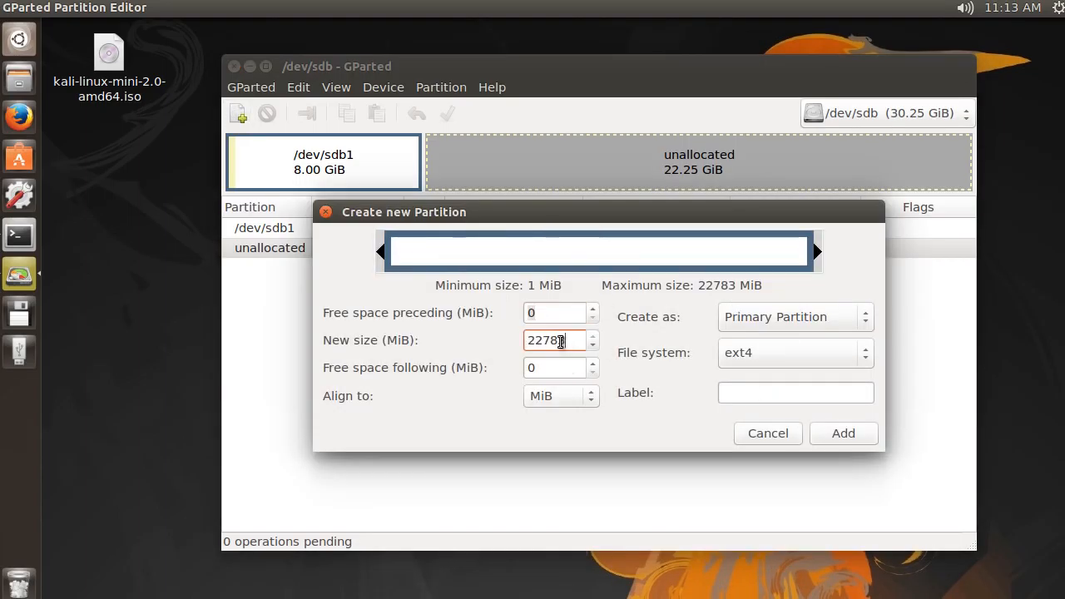
{"action": "left_click_drag", "start_coordinate": [562, 339], "coordinate": [497, 340]}
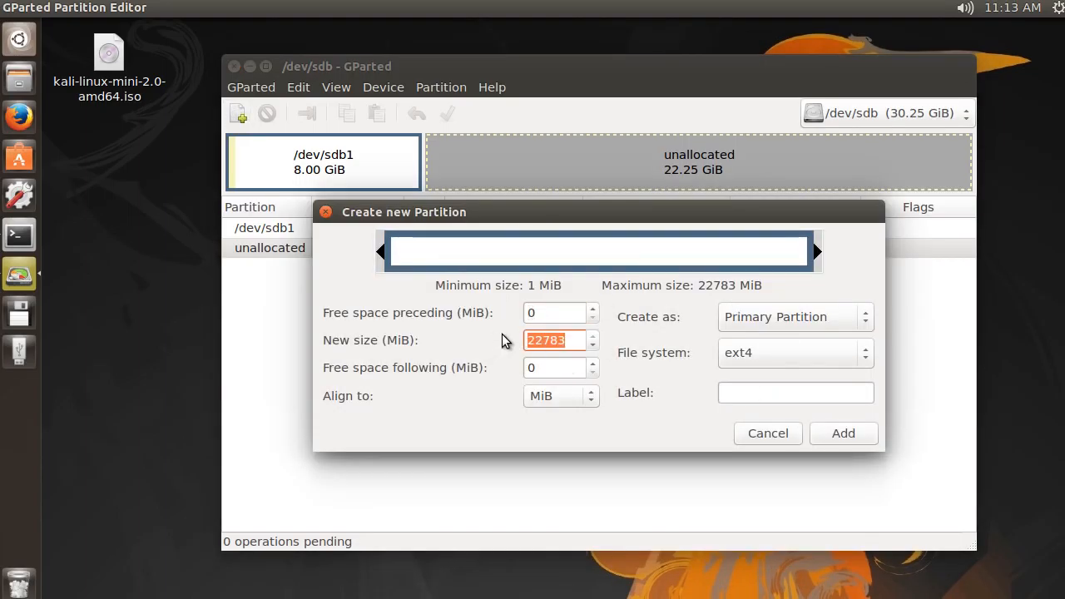
{"action": "type", "text": "4096"}
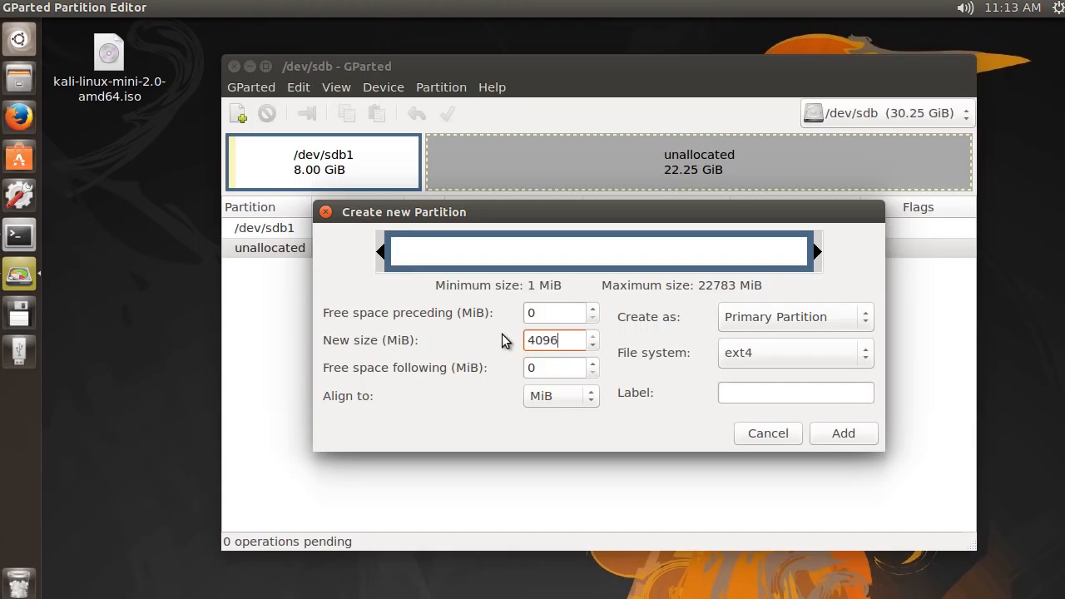
{"action": "left_click", "coordinate": [571, 368]}
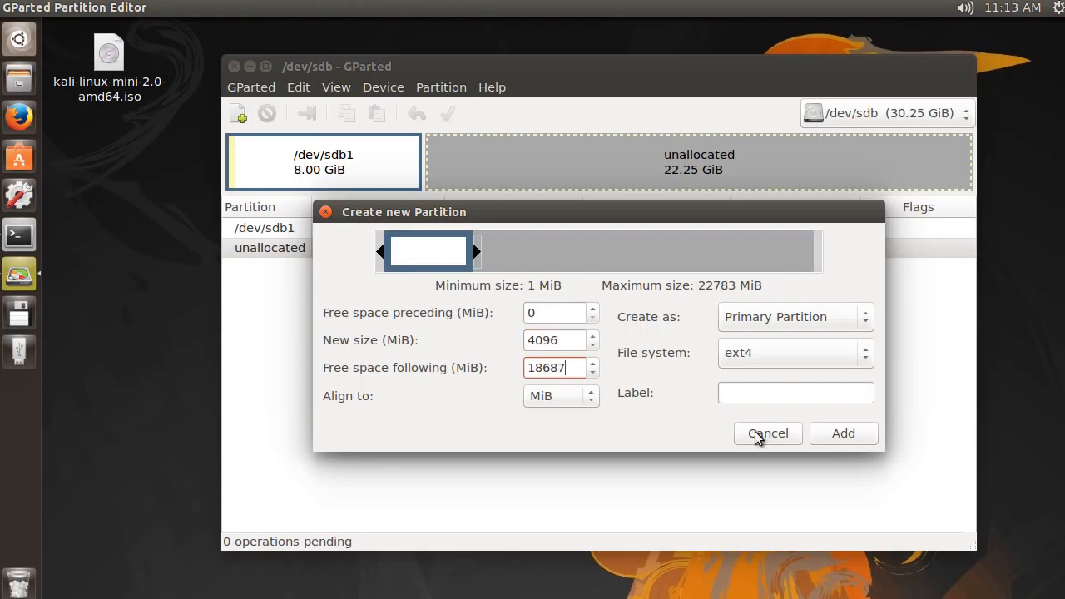
Set the second partition's file system to fat32, label it "School" and add it to the pending operations.
{"action": "left_click", "coordinate": [766, 354]}
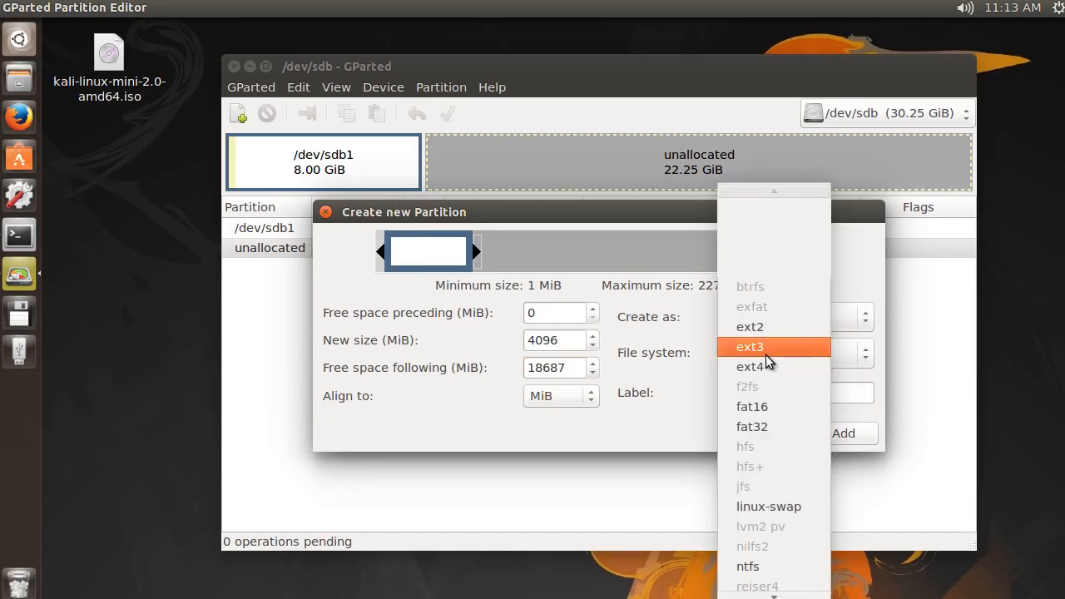
{"action": "left_click", "coordinate": [785, 426]}
{"action": "left_click", "coordinate": [758, 390]}
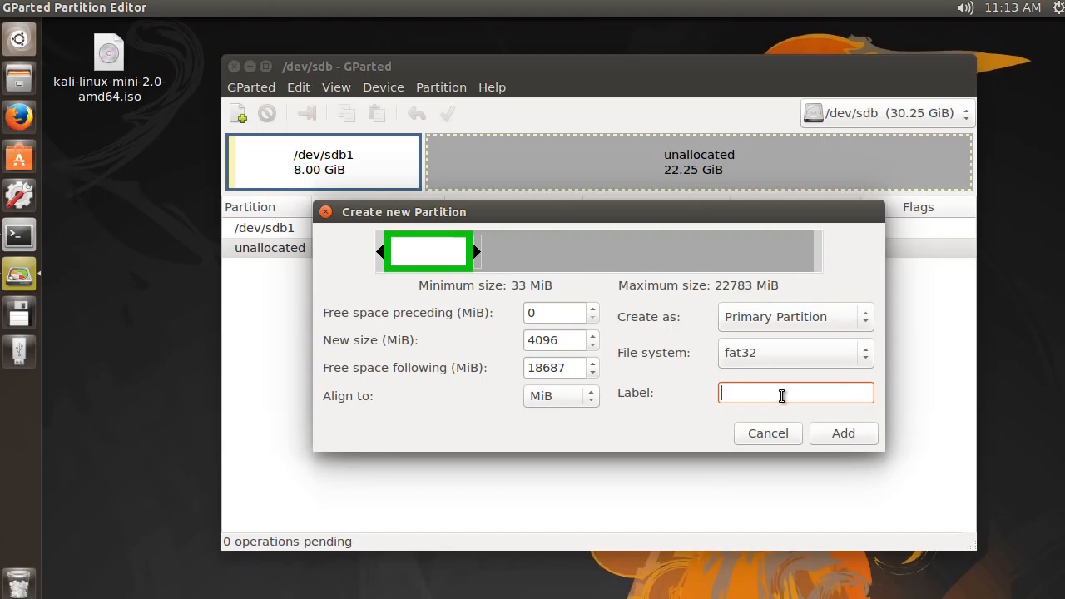
{"action": "type", "text": "School"}
{"action": "left_click", "coordinate": [845, 437]}
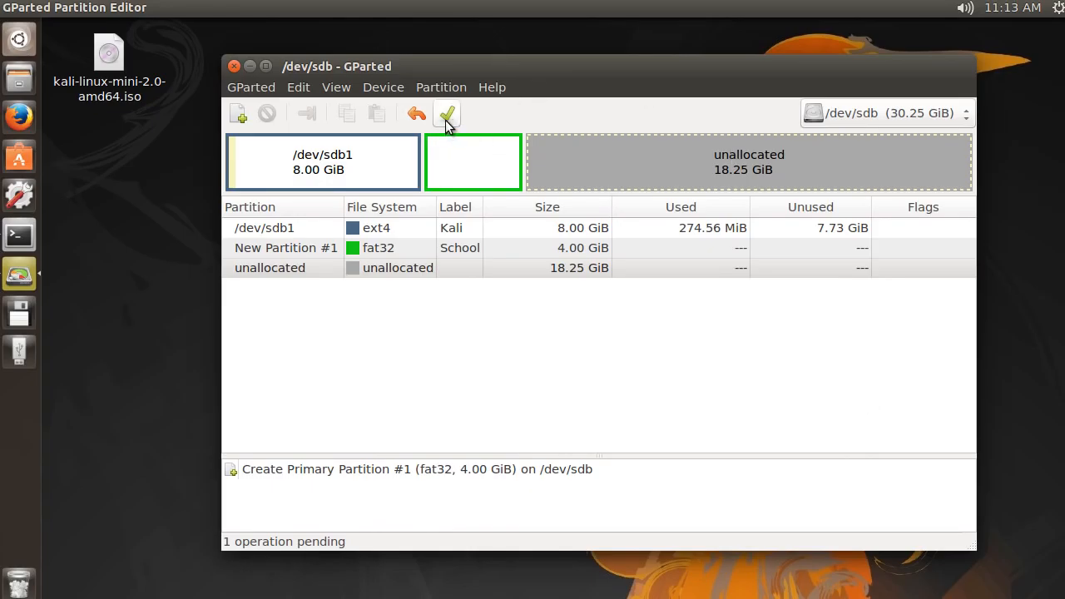
Apply the pending creation of the fat32 School partition and dismiss the progress dialog.
{"action": "left_click", "coordinate": [447, 117]}
{"action": "left_click", "coordinate": [822, 377]}
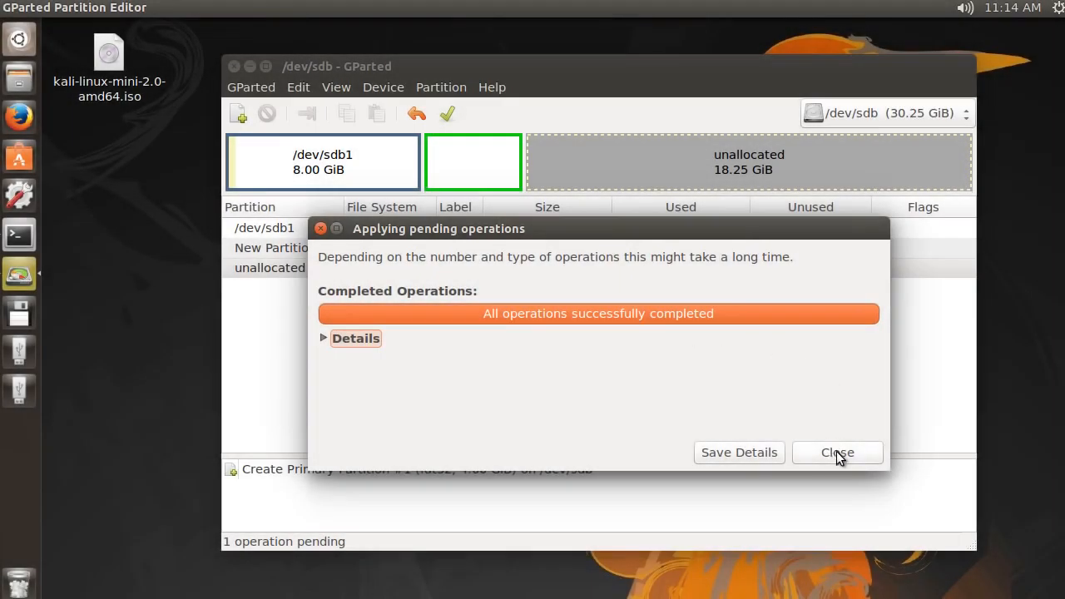
{"action": "left_click", "coordinate": [836, 451]}
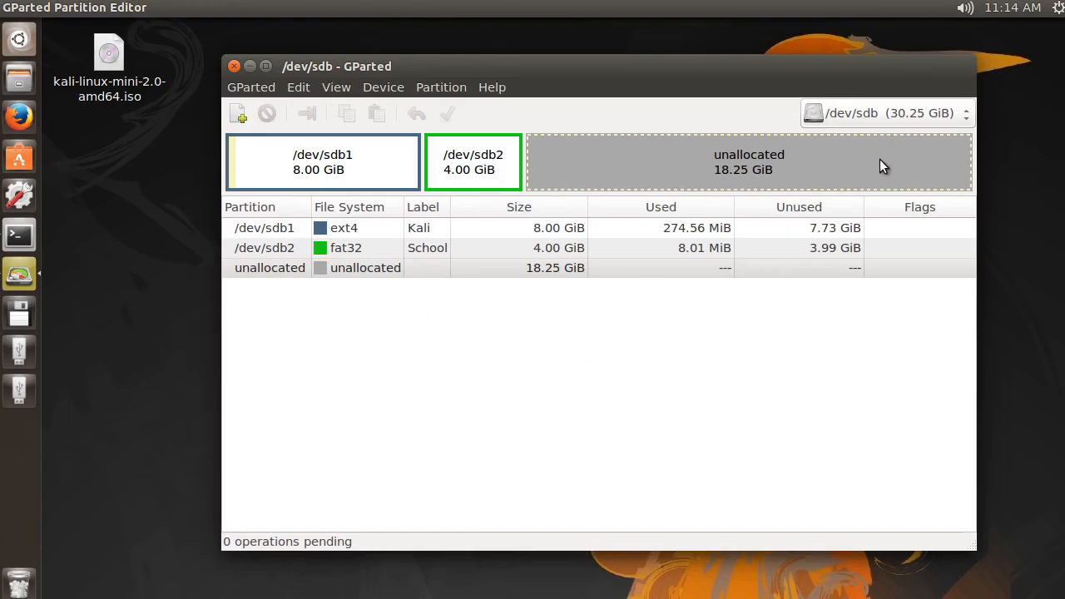
Review the available devices, stay on /dev/sdb, and inspect its partitions /dev/sdb1 and /dev/sdb2.
{"action": "left_click", "coordinate": [861, 113]}
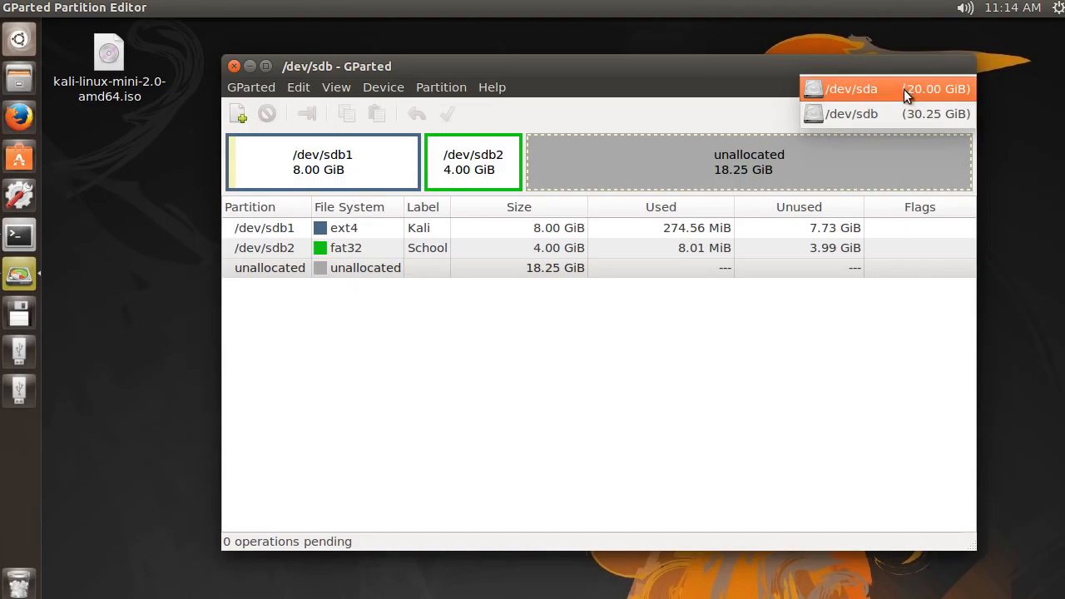
{"action": "left_click", "coordinate": [870, 117]}
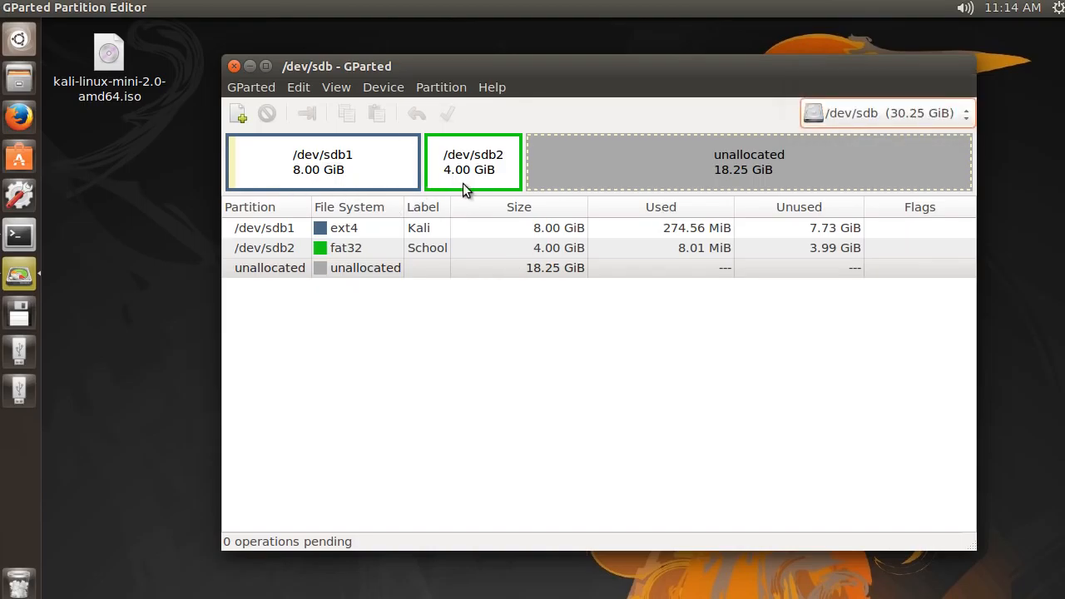
{"action": "left_click", "coordinate": [299, 247]}
{"action": "left_click", "coordinate": [290, 228]}
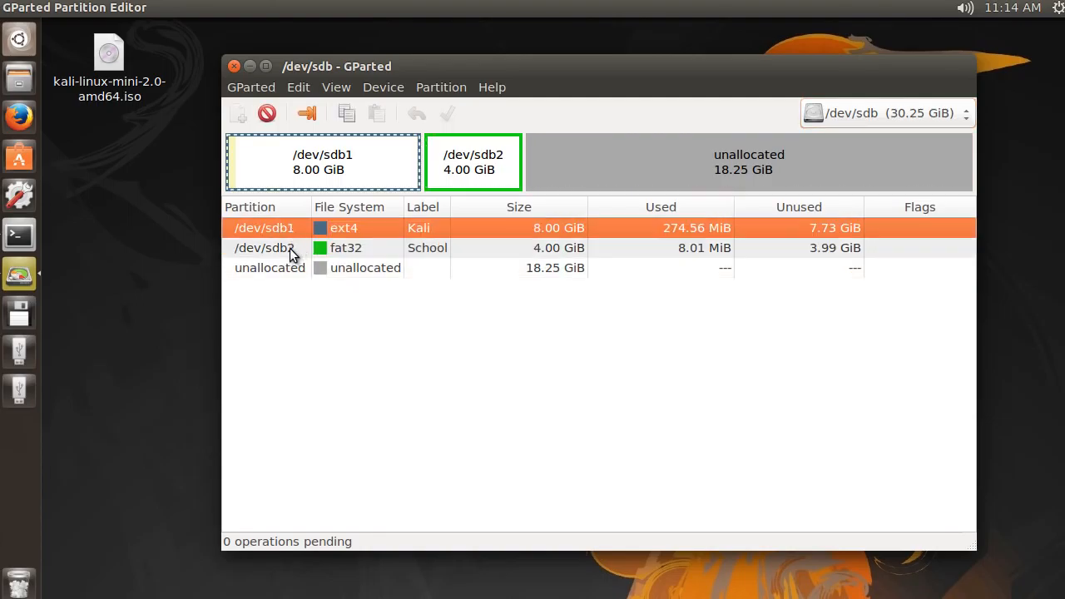
{"action": "left_click", "coordinate": [292, 247]}
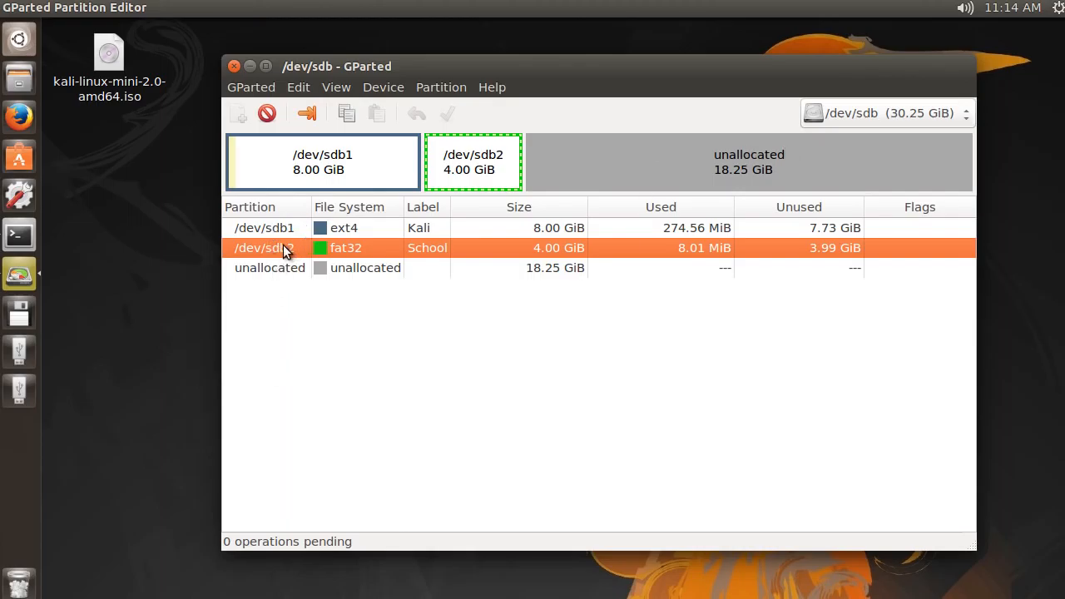
Close GParted, open the Files application and move its window nearer the middle of the desktop.
{"action": "left_click", "coordinate": [232, 68]}
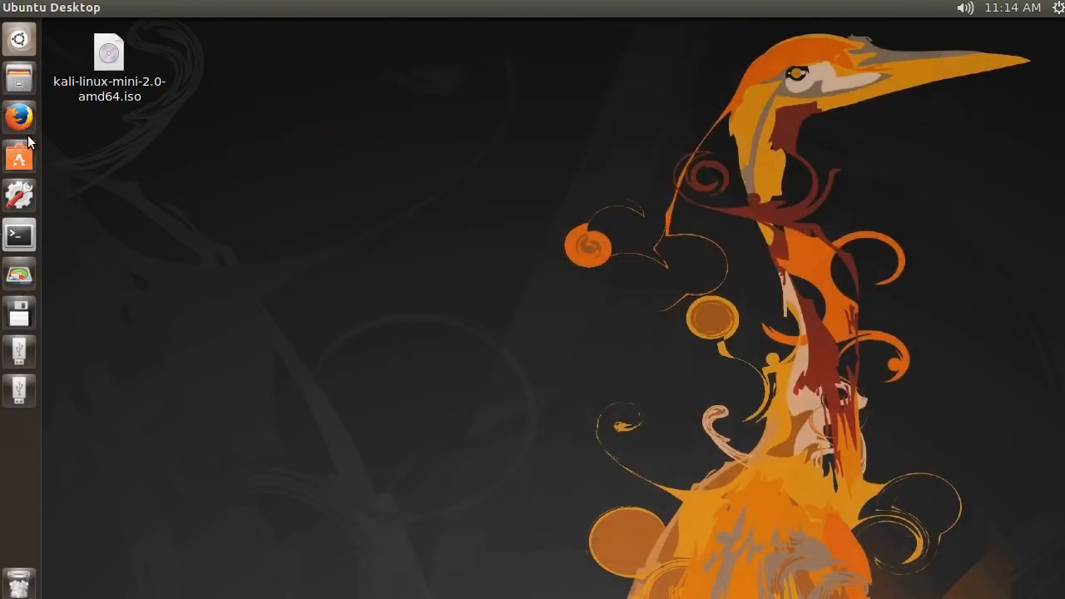
{"action": "left_click", "coordinate": [18, 79]}
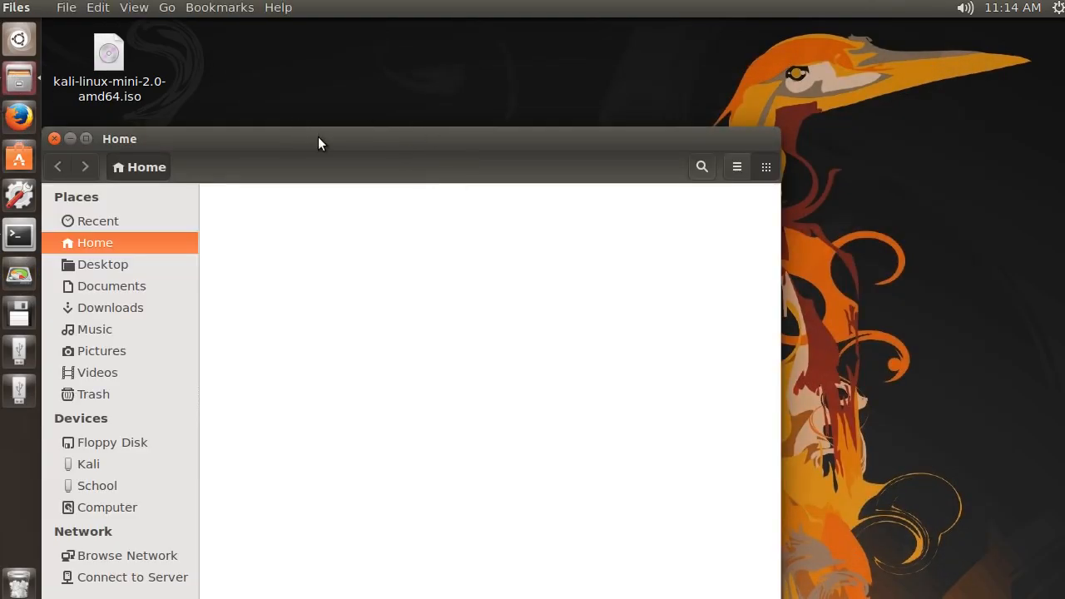
{"action": "left_click_drag", "start_coordinate": [318, 140], "coordinate": [495, 41]}
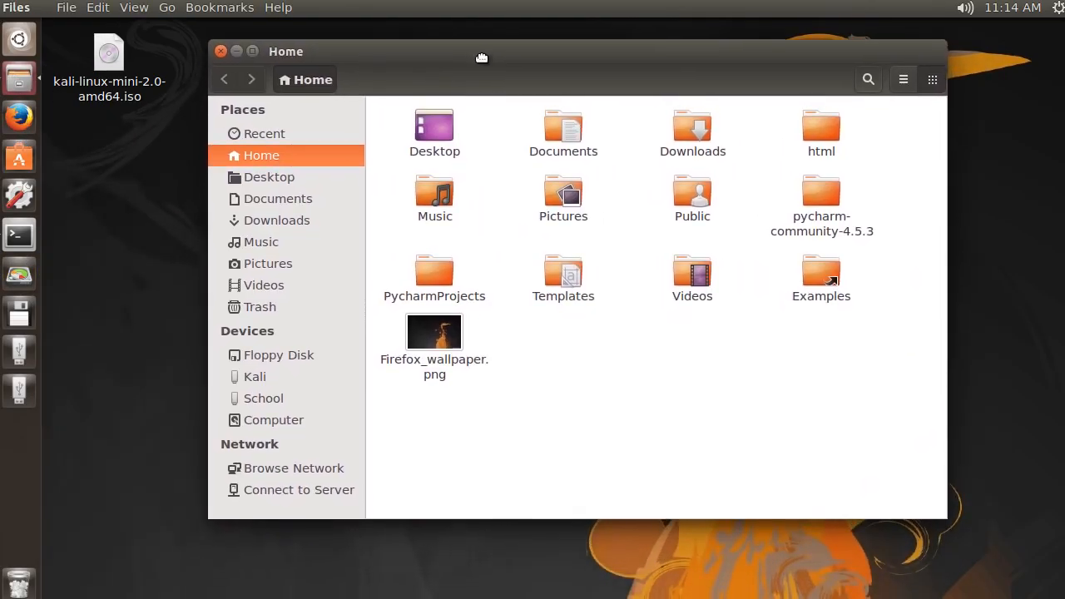
Examine the contents of the Kali and School devices in the file manager, and close its window.
{"action": "left_click", "coordinate": [252, 375]}
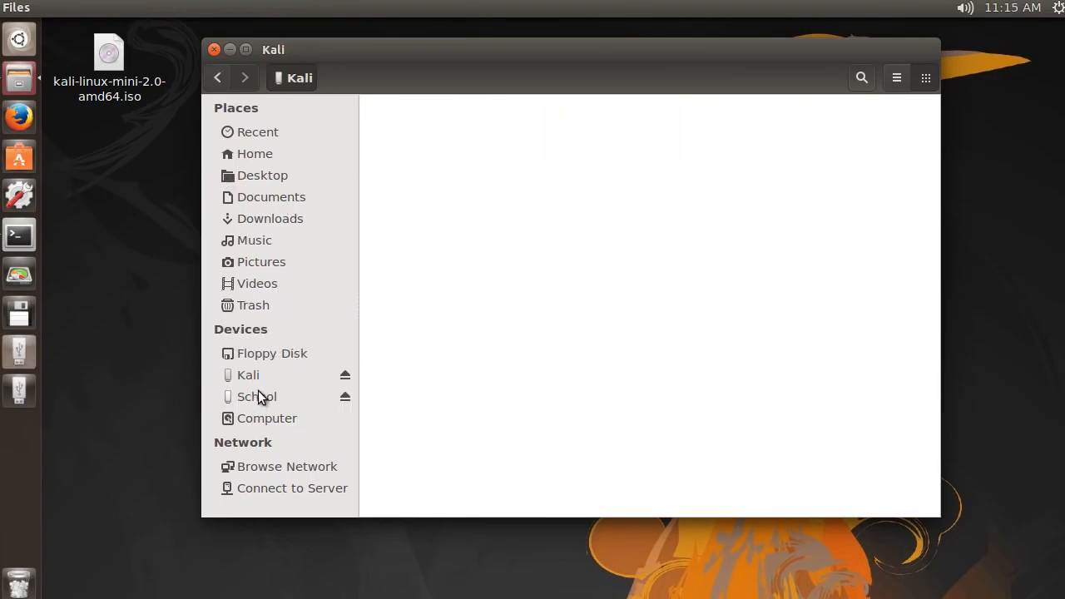
{"action": "left_click", "coordinate": [258, 396]}
{"action": "left_click", "coordinate": [248, 375]}
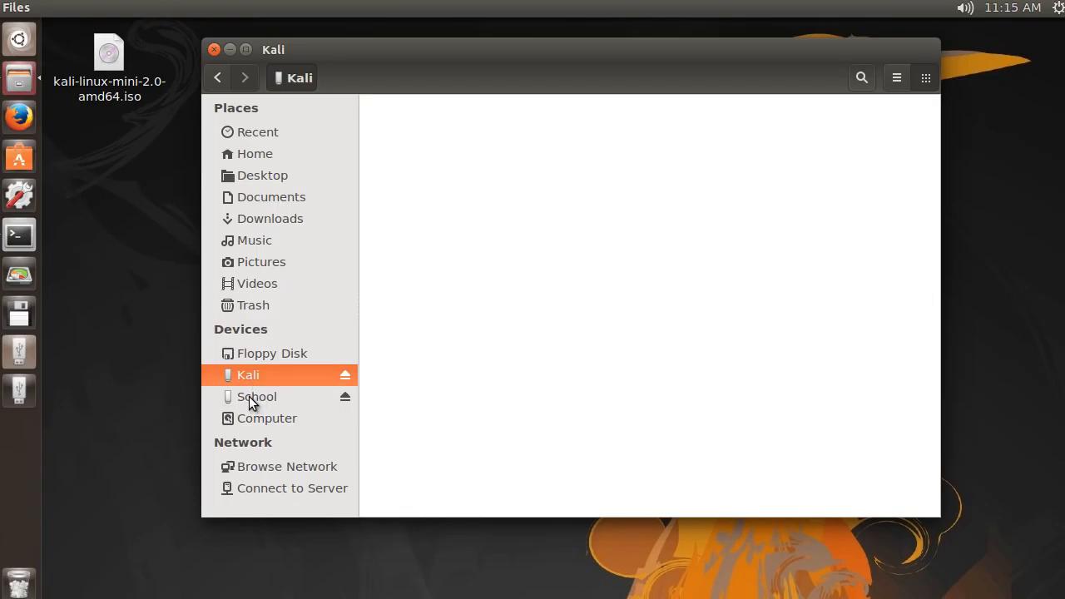
{"action": "left_click", "coordinate": [249, 396]}
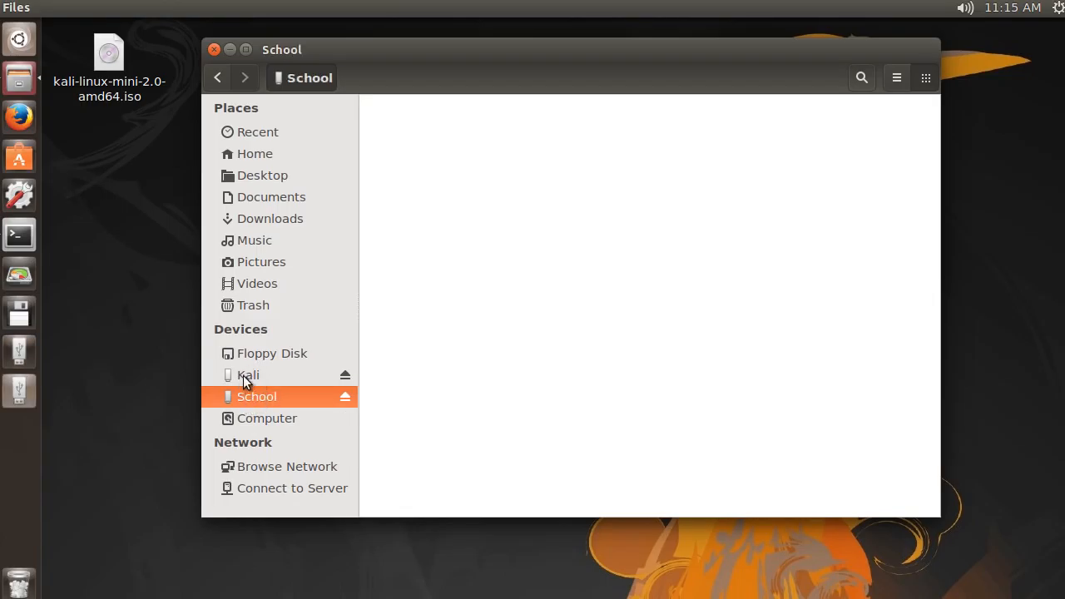
{"action": "left_click", "coordinate": [247, 374]}
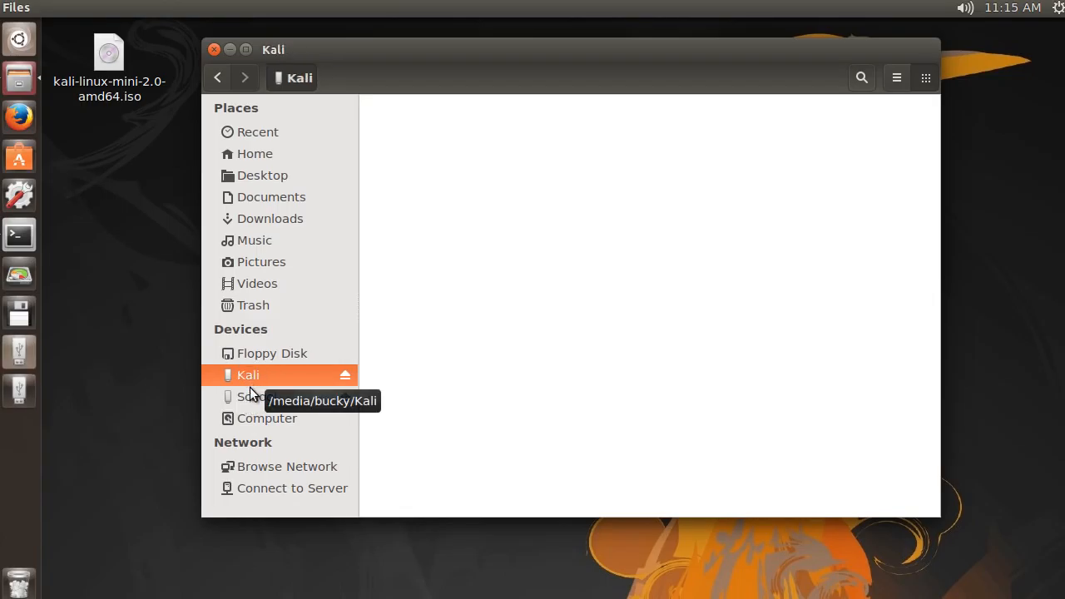
{"action": "left_click", "coordinate": [248, 395]}
{"action": "left_click", "coordinate": [249, 375]}
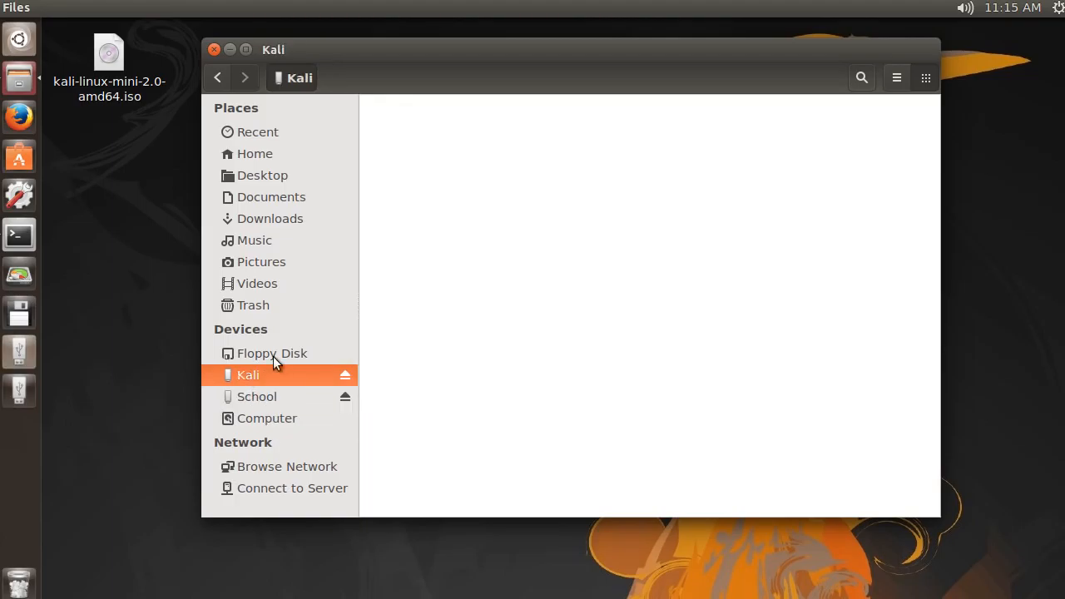
{"action": "left_click", "coordinate": [266, 397]}
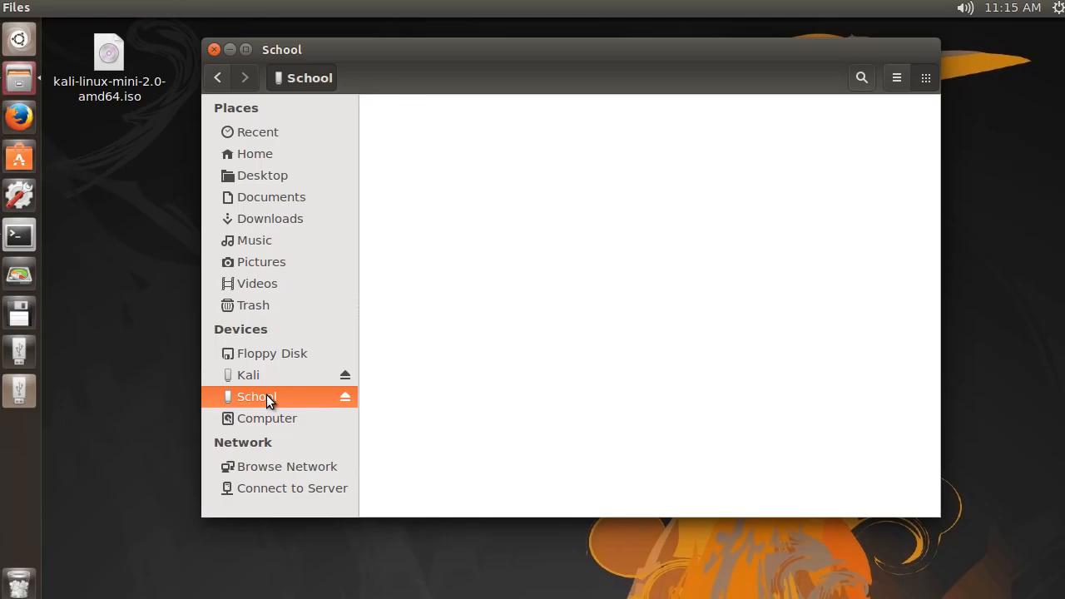
{"action": "left_click", "coordinate": [214, 50]}
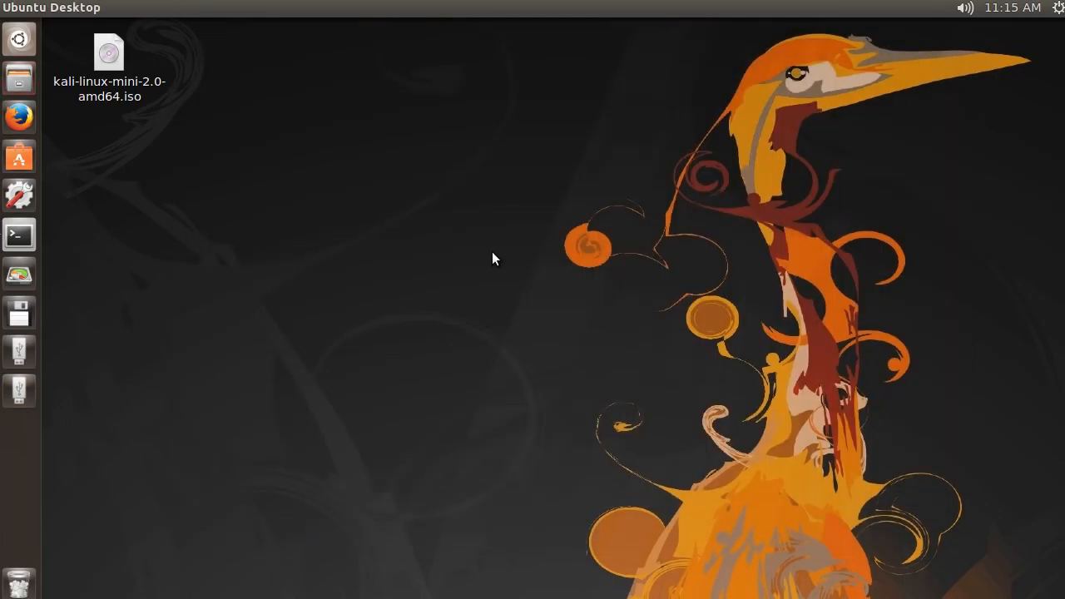